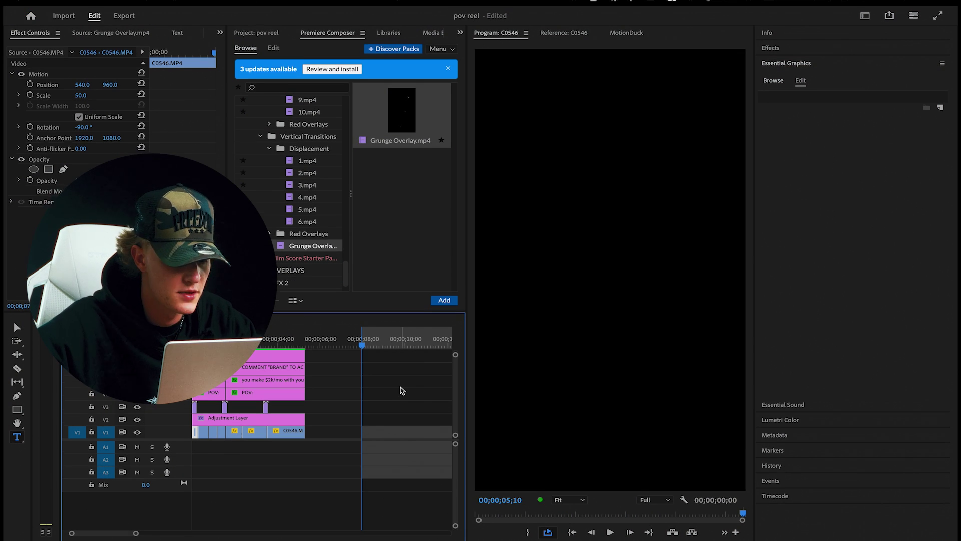
Import C0546.MP4 from the Desktop and place it on track V1 at 00;00;07;29, after the existing edit
{"action": "left_click", "coordinate": [402, 390]}
{"action": "key", "text": "super+i"}
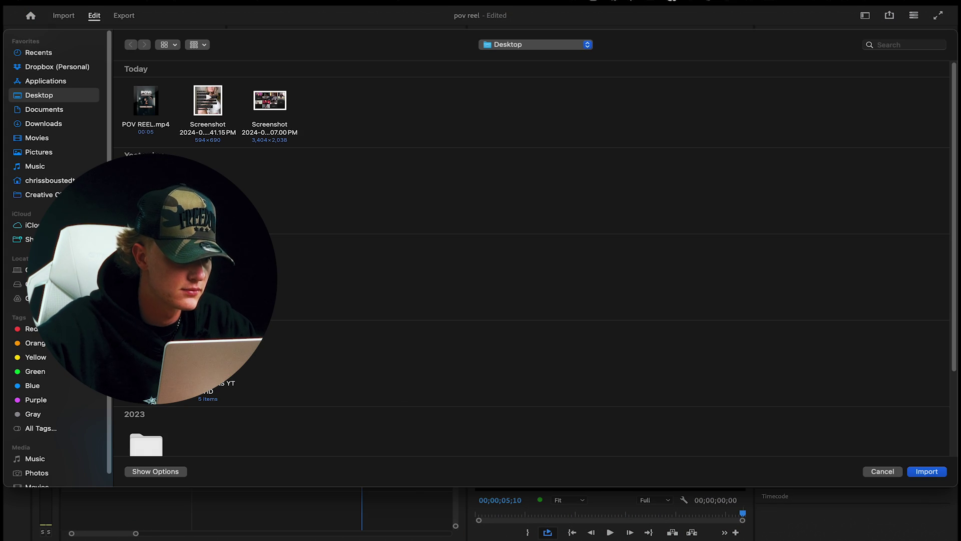
{"action": "scroll", "coordinate": [267, 355], "scroll_direction": "down", "scroll_amount": 10}
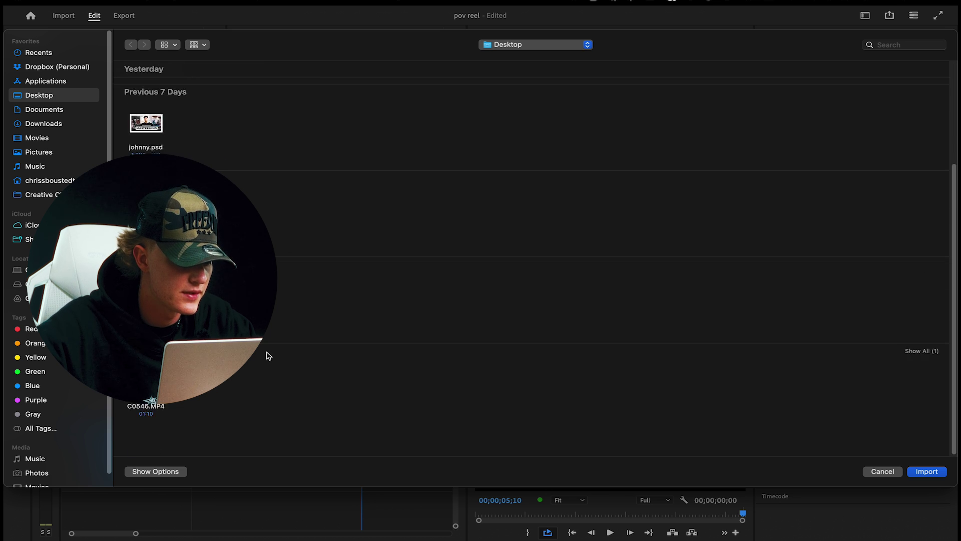
{"action": "left_click", "coordinate": [146, 410]}
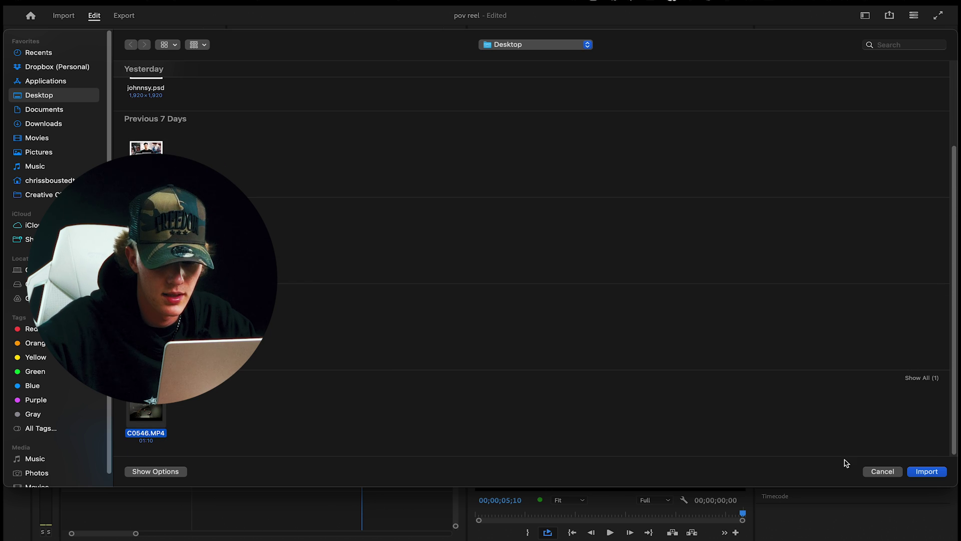
{"action": "left_click", "coordinate": [927, 471]}
{"action": "left_click_drag", "start_coordinate": [422, 205], "coordinate": [367, 431]}
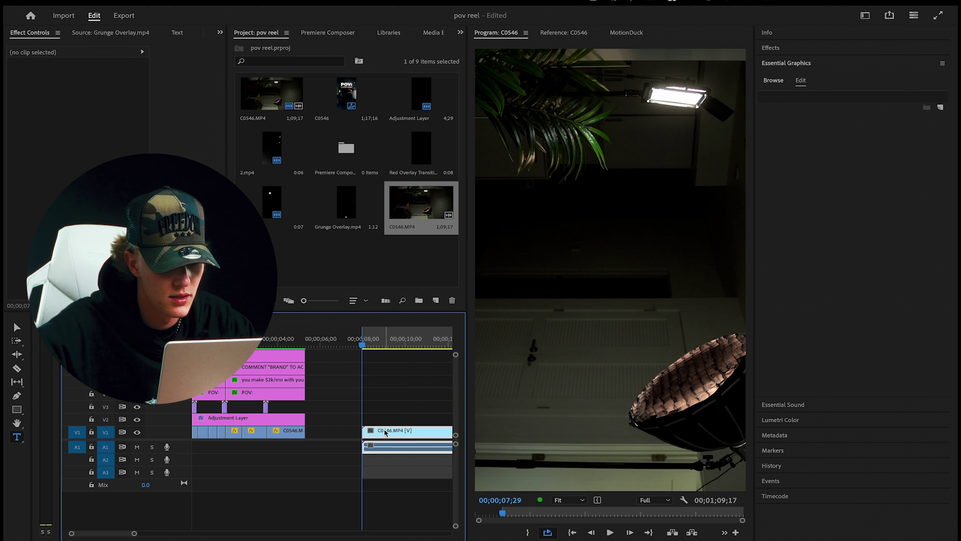
Delete only the audio part of the new C0546.MP4 clip, keeping its video
{"action": "left_click", "coordinate": [384, 431]}
{"action": "scroll", "coordinate": [385, 432], "scroll_direction": "down", "scroll_amount": 1}
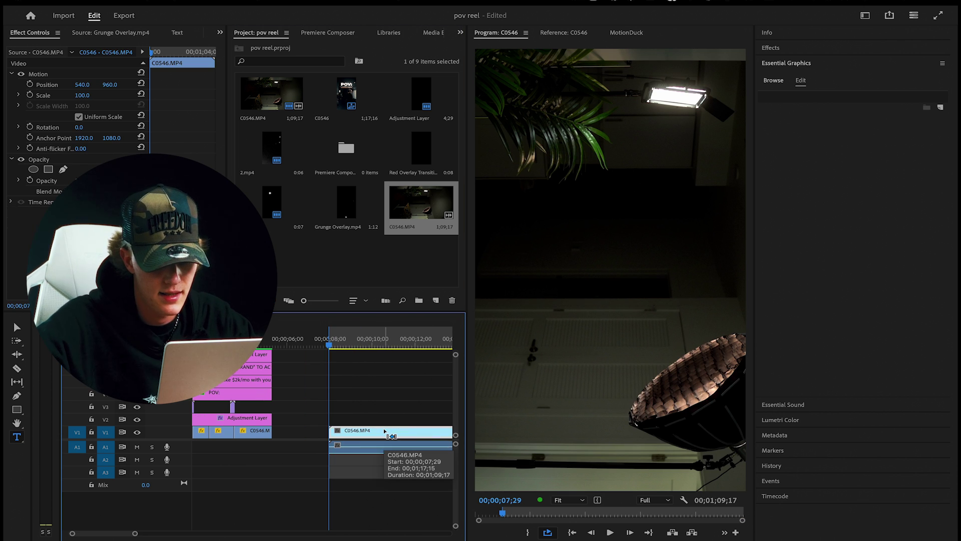
{"action": "left_click", "coordinate": [385, 447], "text": "alt"}
{"action": "key", "text": "Delete"}
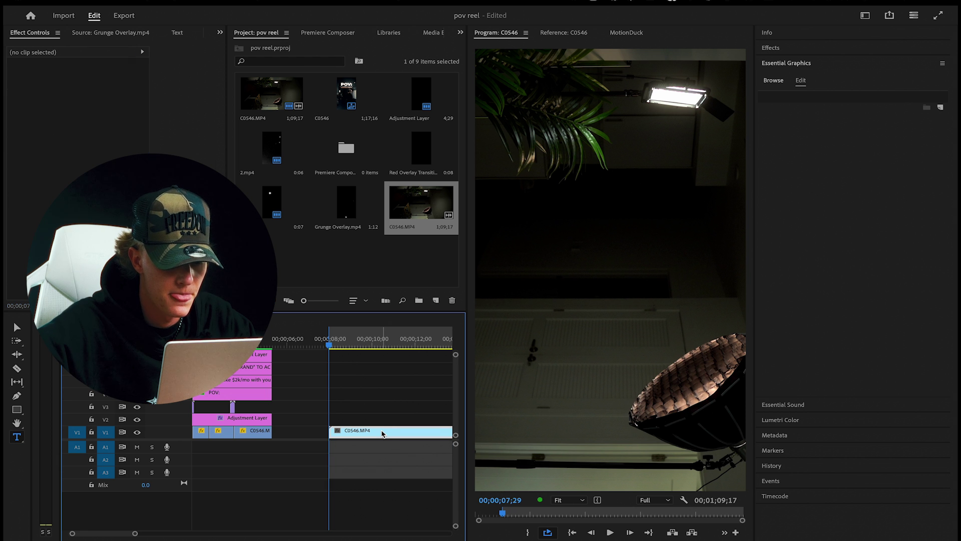
Park the playhead at 00;00;09;21 and set the new clip's scale to 50 and rotation to -90°
{"action": "left_click", "coordinate": [384, 433]}
{"action": "key", "text": "space"}
{"action": "scroll", "coordinate": [384, 433], "scroll_direction": "down", "scroll_amount": 4}
{"action": "left_click", "coordinate": [91, 95]}
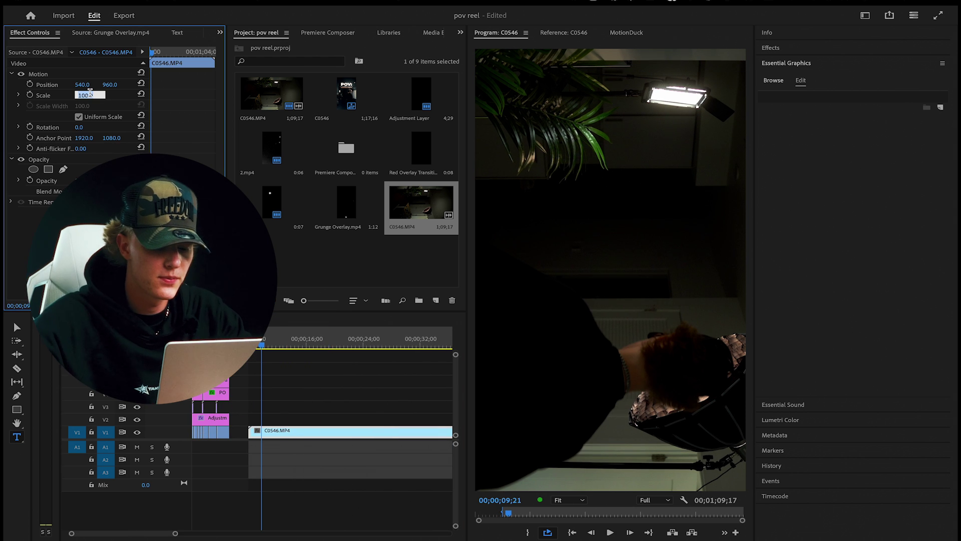
{"action": "type", "text": "50"}
{"action": "key", "text": "Return"}
{"action": "left_click", "coordinate": [78, 127]}
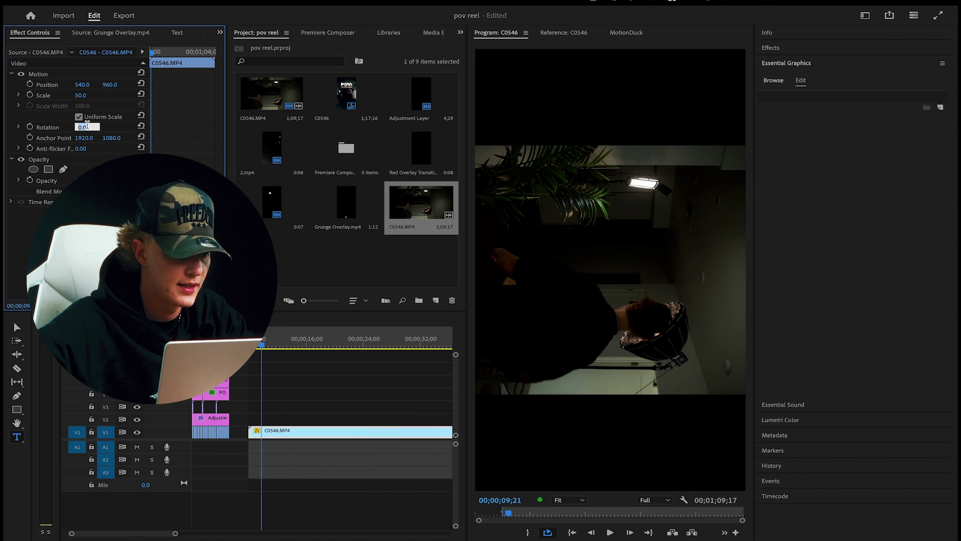
{"action": "type", "text": "-90"}
{"action": "key", "text": "Return"}
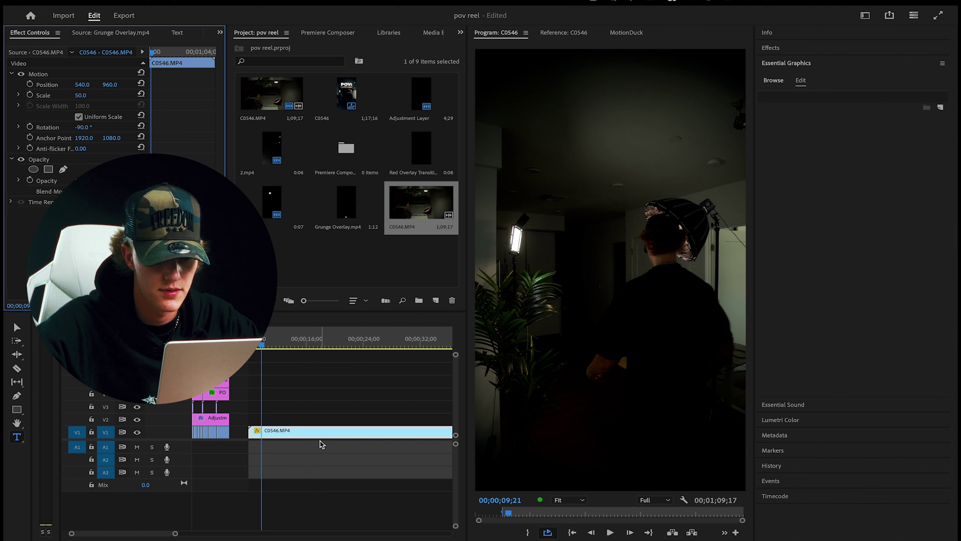
Undo the new clip's rotation and scale changes
{"action": "key", "text": "ctrl+z"}
{"action": "key", "text": "ctrl+z"}
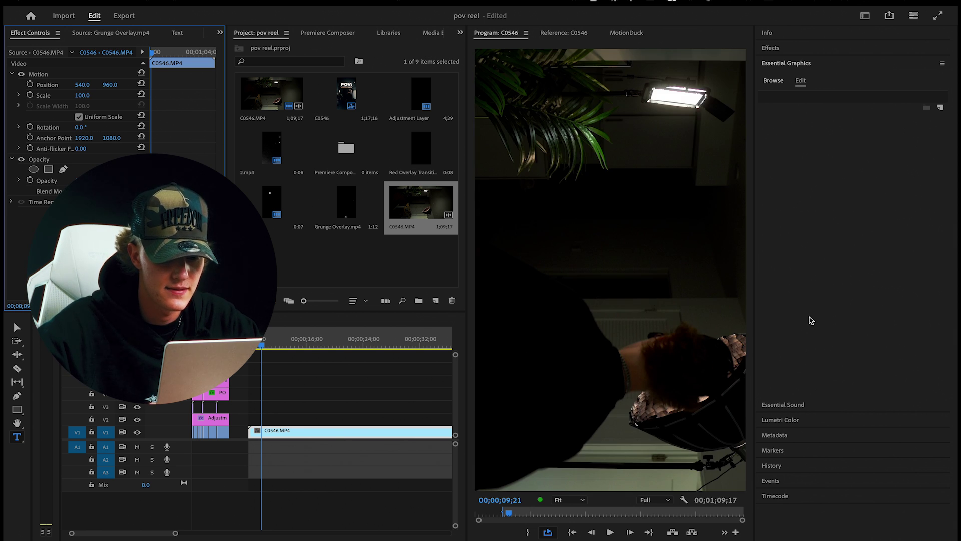
Set the selected C0546.MP4 clip's scale to 50 and rotation to -90° to make it upright
{"action": "left_click", "coordinate": [283, 431]}
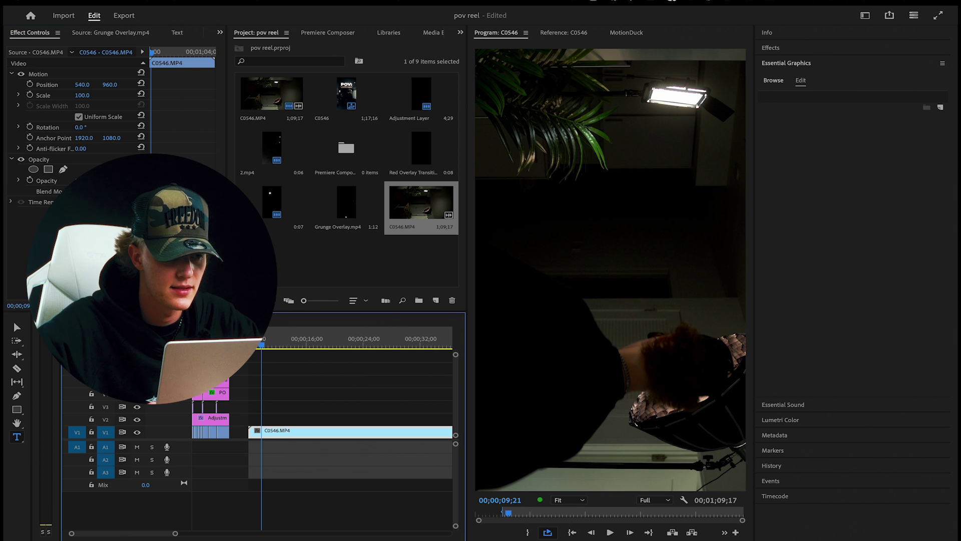
{"action": "left_click", "coordinate": [82, 95]}
{"action": "type", "text": "50"}
{"action": "key", "text": "Return"}
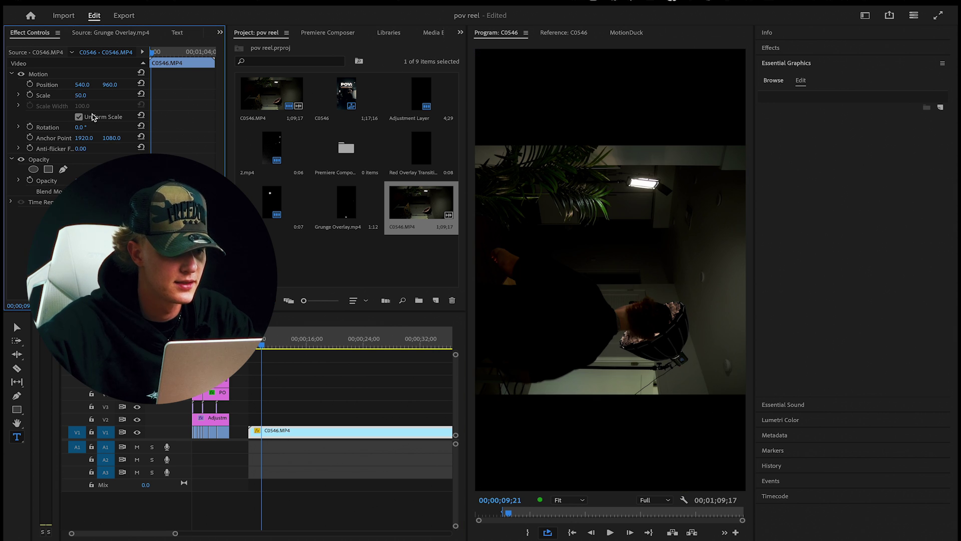
{"action": "left_click", "coordinate": [86, 126]}
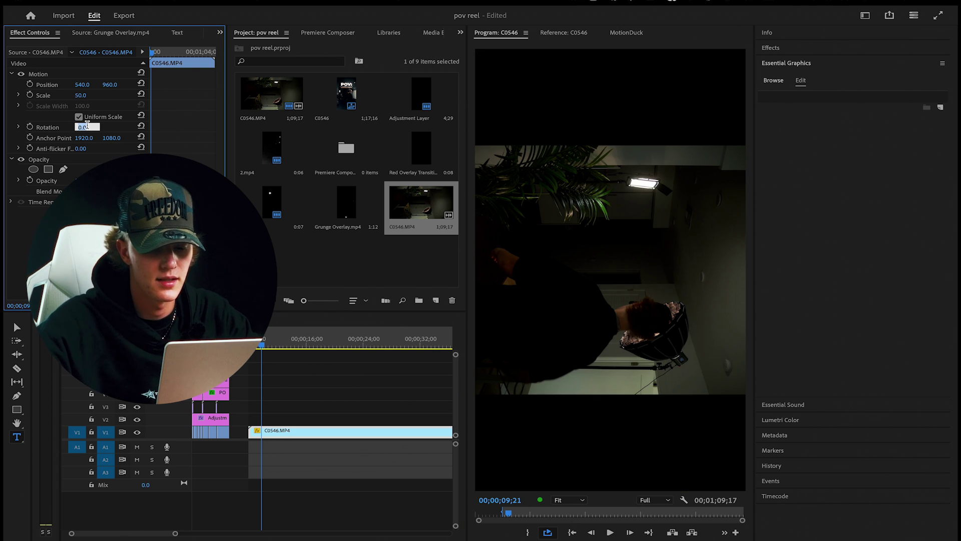
{"action": "type", "text": "-90"}
{"action": "key", "text": "Return"}
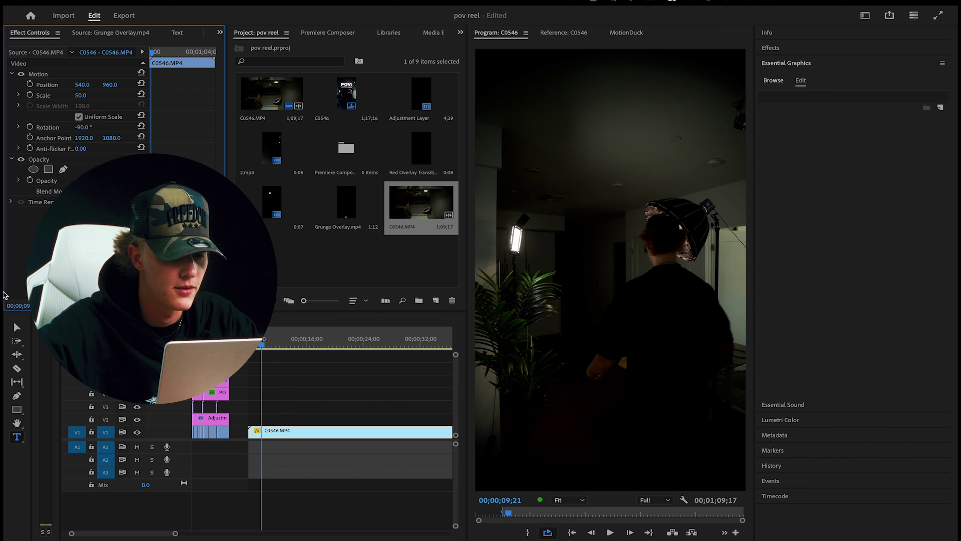
Split the new clip at 00;00;09;11 and ripple-delete the part before the cut
{"action": "key", "text": "space"}
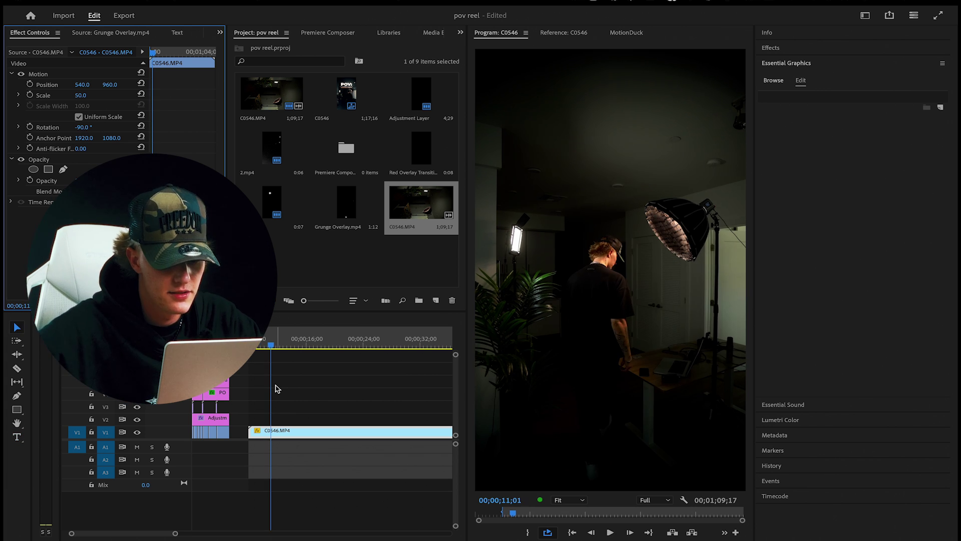
{"action": "scroll", "coordinate": [279, 389], "scroll_direction": "down", "scroll_amount": 3}
{"action": "left_click_drag", "start_coordinate": [224, 345], "coordinate": [277, 346]}
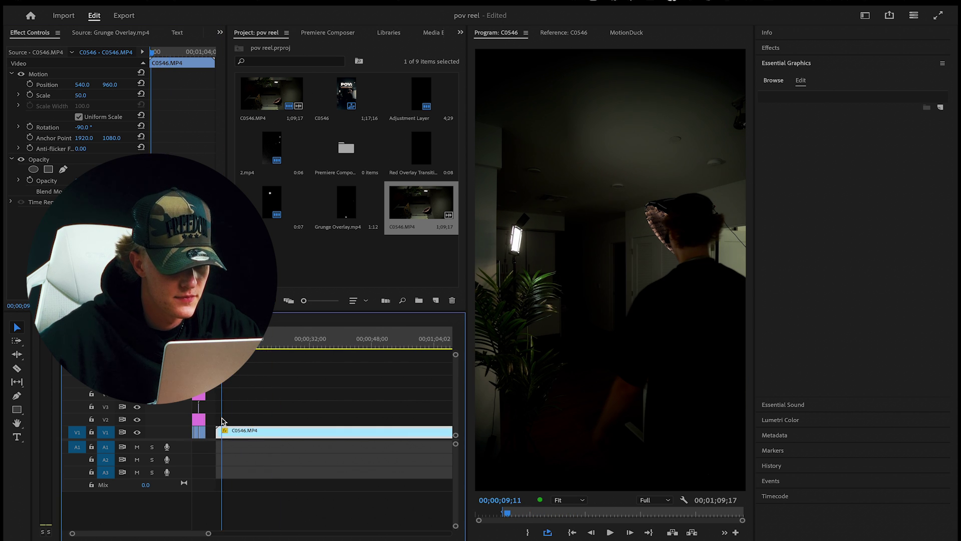
{"action": "key", "text": "c"}
{"action": "left_click", "coordinate": [222, 433]}
{"action": "key", "text": "v"}
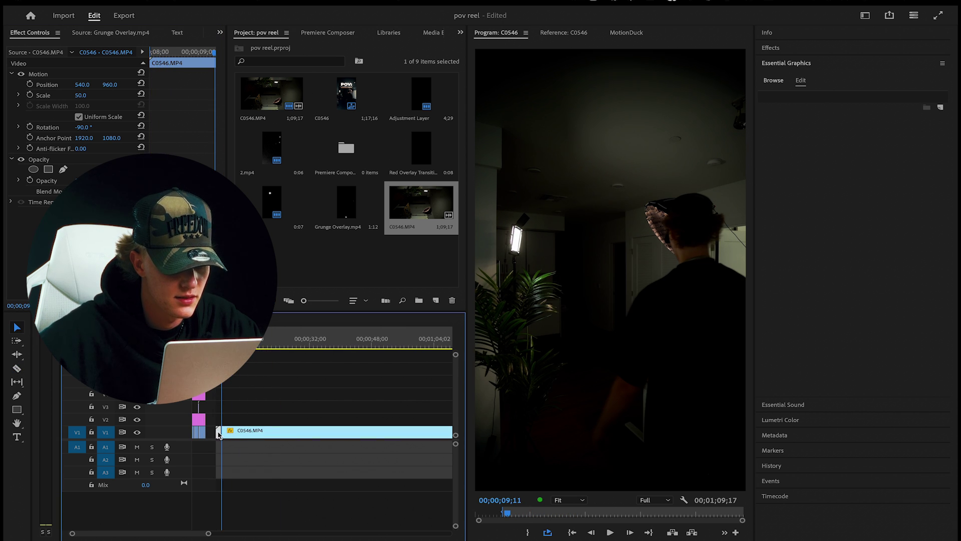
{"action": "key", "text": "shift+Delete"}
Play through the clip, cut it at 00;00;08;15 and ripple-delete the unwanted footage that follows
{"action": "left_click", "coordinate": [236, 432]}
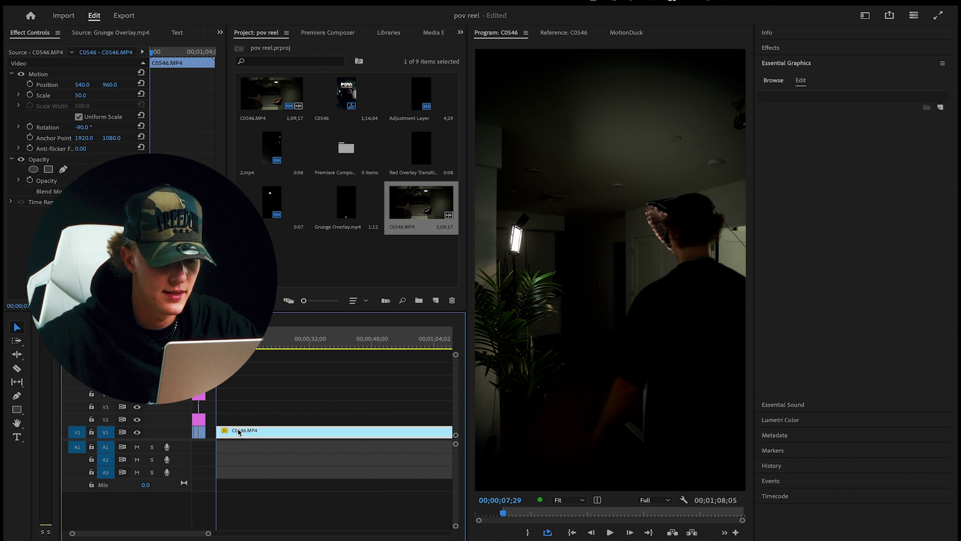
{"action": "key", "text": "space"}
{"action": "key", "text": "c"}
{"action": "key", "text": "space"}
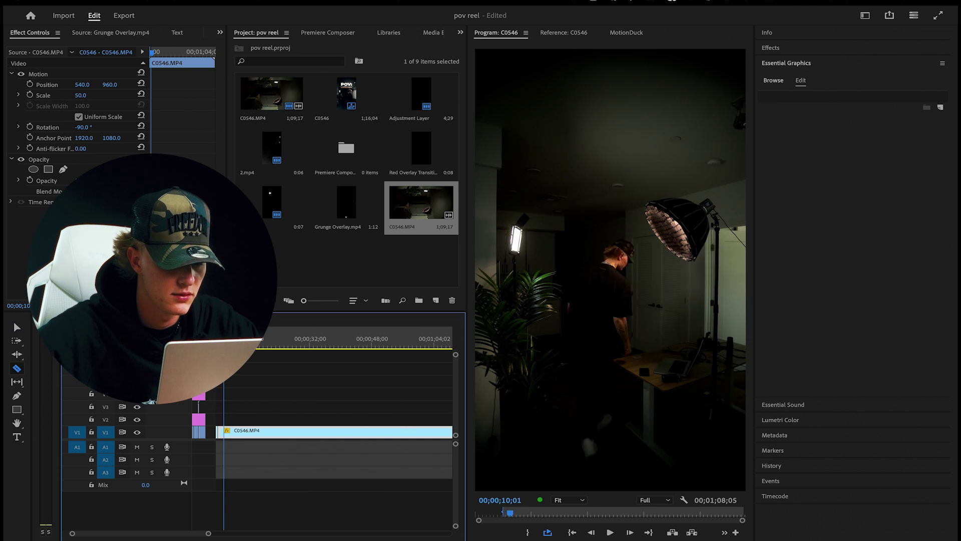
{"action": "key", "text": "v"}
{"action": "key", "text": "q"}
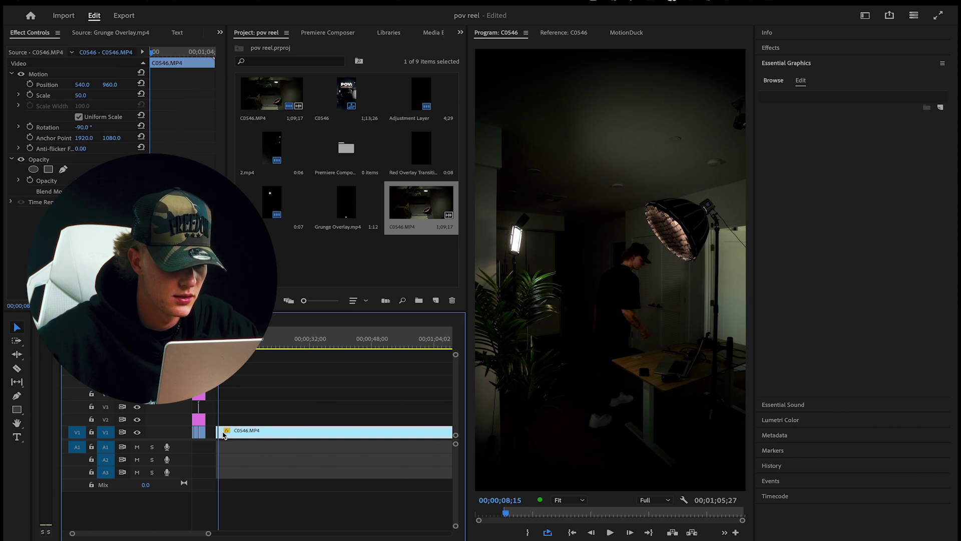
Keep a short piece of the man at the desk, then split the clip and ripple-trim the footage after it
{"action": "key", "text": "space"}
{"action": "key", "text": "c"}
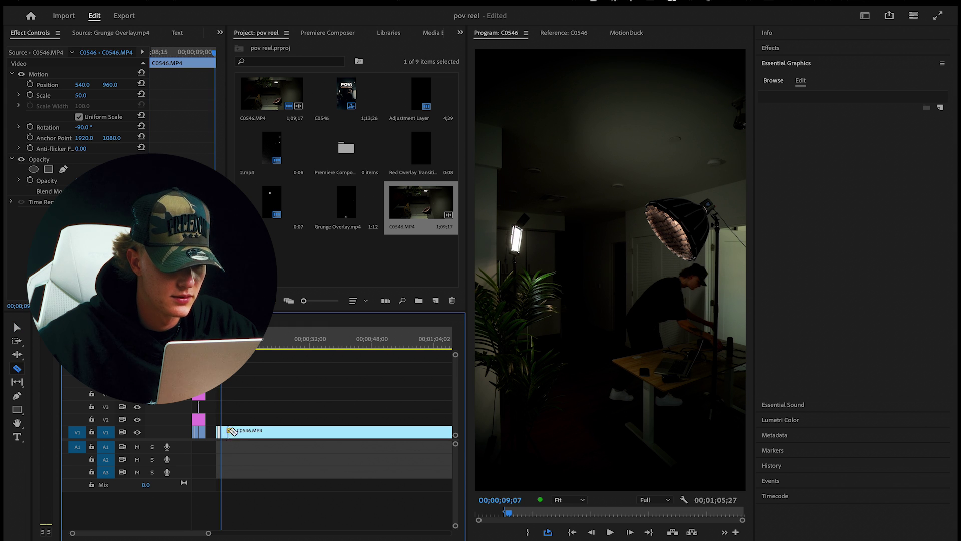
{"action": "key", "text": "v"}
{"action": "key", "text": "q"}
{"action": "key", "text": "space"}
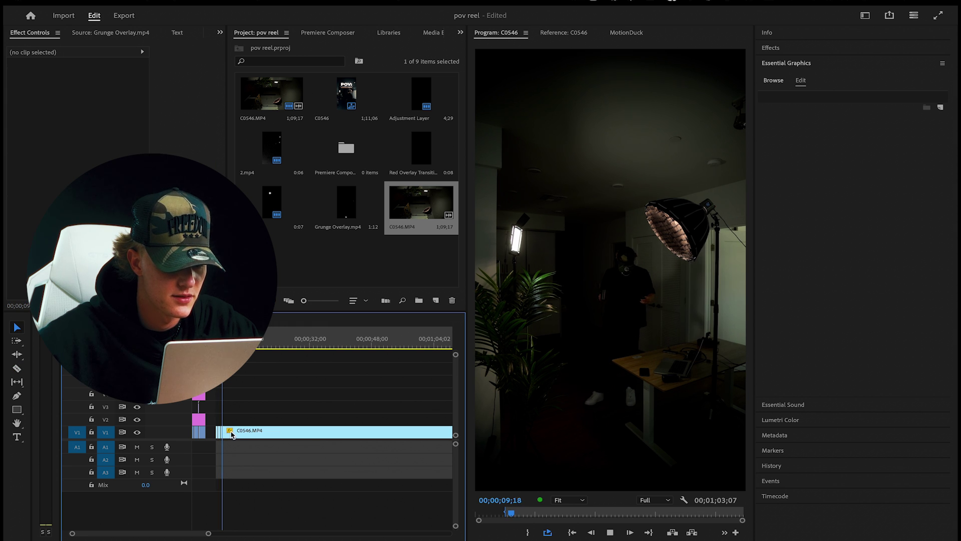
Cut after the man stands behind the desk and ripple-delete the footage up to the cap-adjusting shot
{"action": "key", "text": "space"}
{"action": "key", "text": "c"}
{"action": "left_click", "coordinate": [251, 433]}
{"action": "key", "text": "v"}
{"action": "key", "text": "w"}
{"action": "key", "text": "space"}
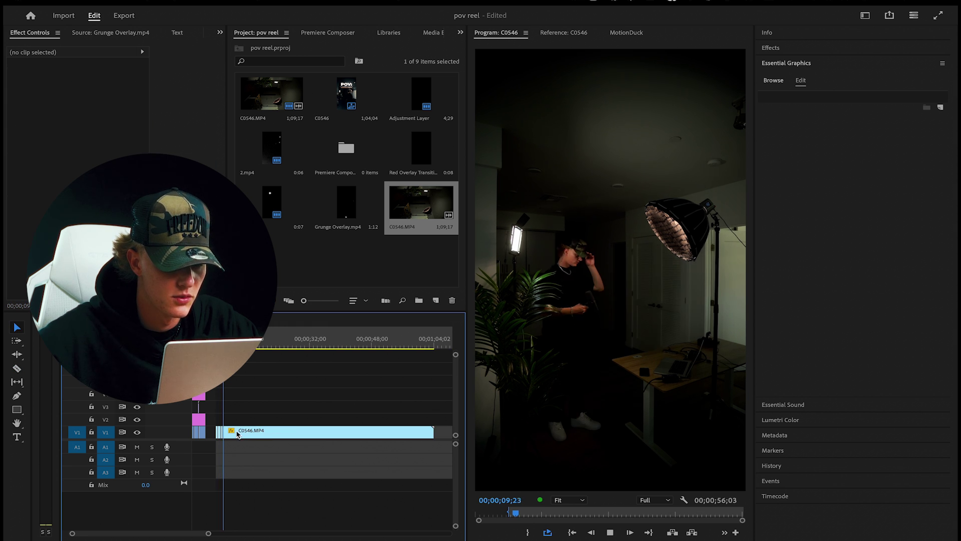
End the cap-adjusting shot at 00;00;10;09 and ripple-delete the footage up to the side-profile pose
{"action": "left_click", "coordinate": [228, 435]}
{"action": "key", "text": "space"}
{"action": "key", "text": "c"}
{"action": "left_click", "coordinate": [227, 435]}
{"action": "key", "text": "v"}
{"action": "key", "text": "q"}
{"action": "key", "text": "space"}
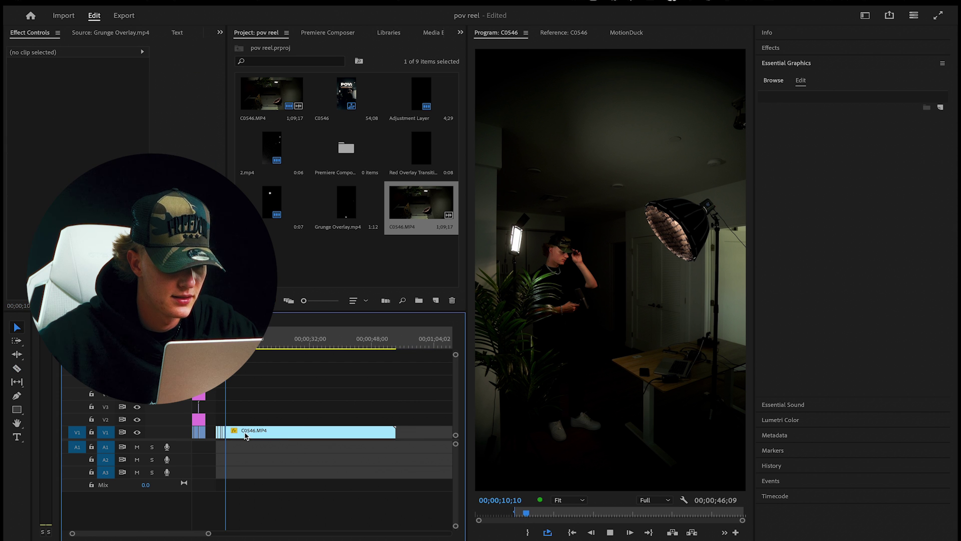
Split the side-profile footage at 00;00;11;20 and ripple-delete the section of about four seconds after it
{"action": "left_click", "coordinate": [233, 434]}
{"action": "key", "text": "space"}
{"action": "key", "text": "c"}
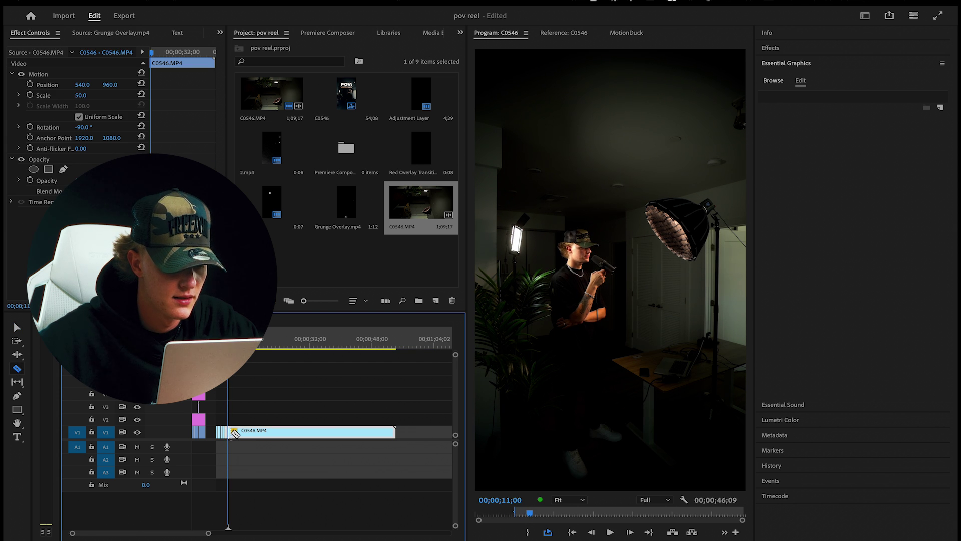
{"action": "key", "text": "space"}
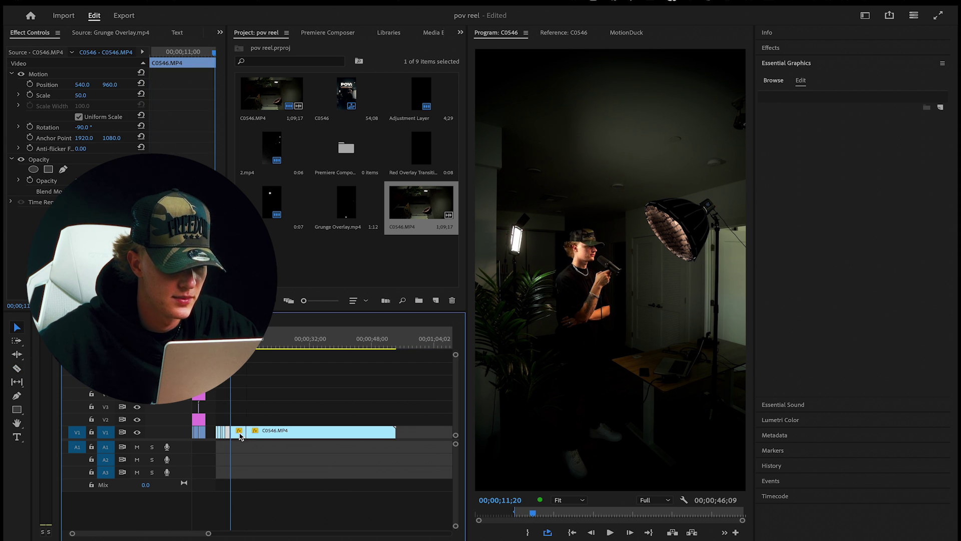
{"action": "key", "text": "w"}
{"action": "key", "text": "space"}
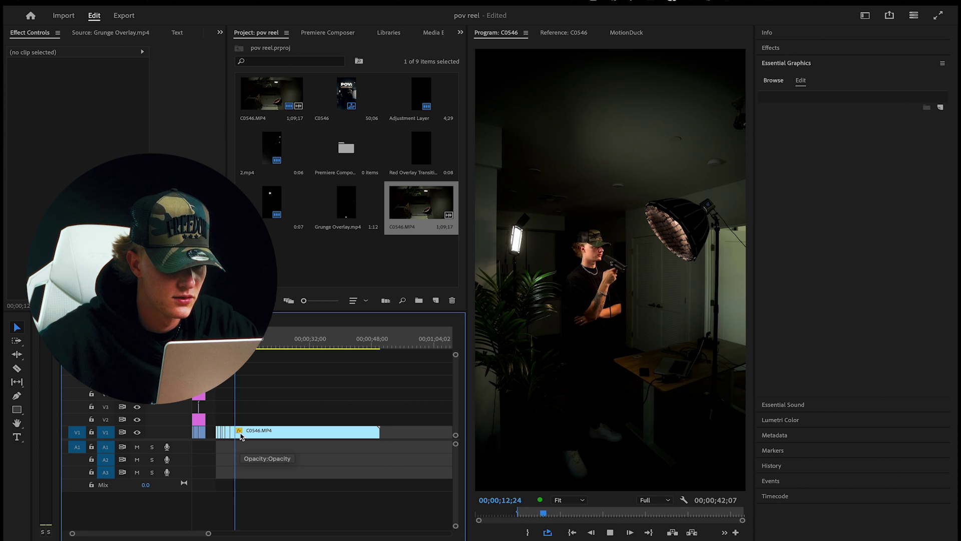
Cut the last shot at 00;00;13;28 and delete the remaining footage after it
{"action": "left_click", "coordinate": [253, 433]}
{"action": "key", "text": "space"}
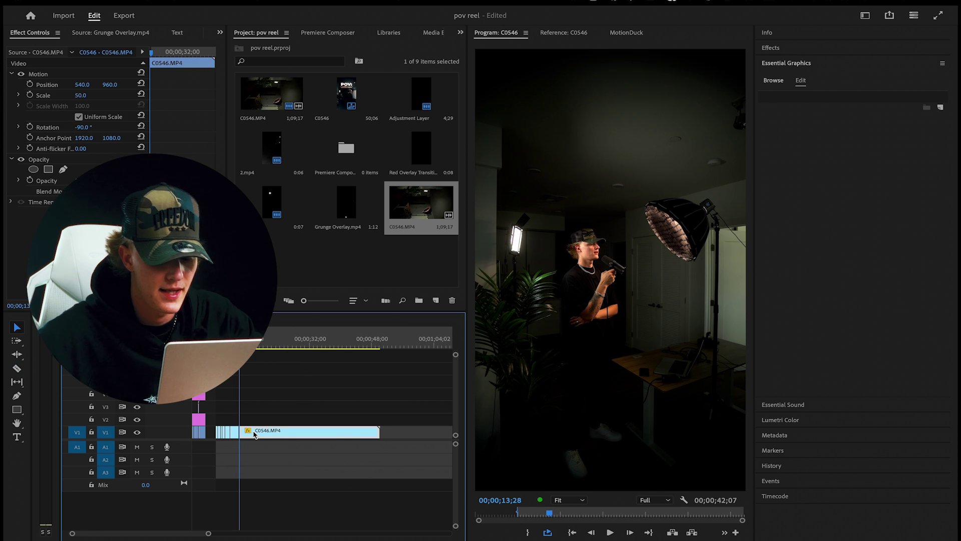
{"action": "key", "text": "Delete"}
Extend the sequence's out point to the end of the last clip and save the project
{"action": "scroll", "coordinate": [244, 412], "scroll_direction": "up", "scroll_amount": 3}
{"action": "scroll", "coordinate": [241, 408], "scroll_direction": "down", "scroll_amount": 1}
{"action": "scroll", "coordinate": [232, 407], "scroll_direction": "up", "scroll_amount": 2}
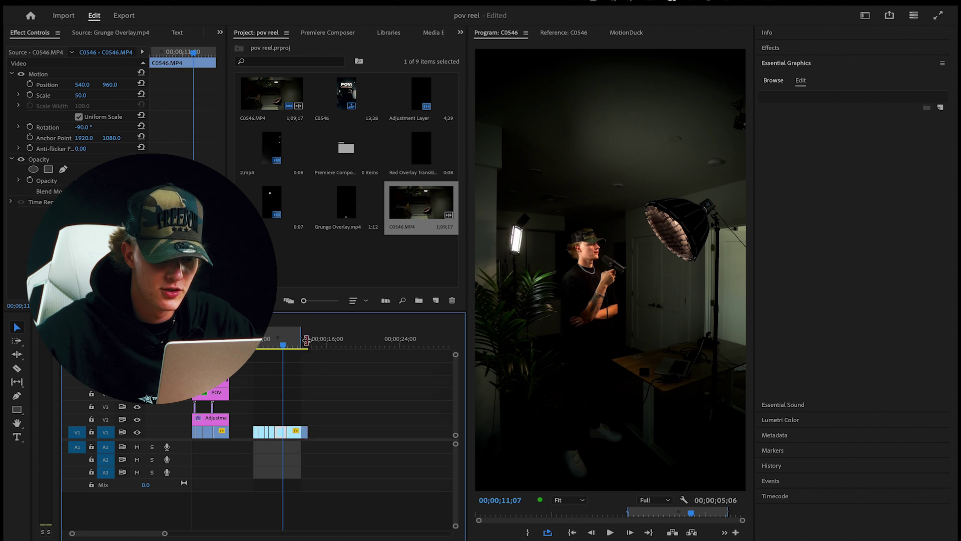
{"action": "left_click_drag", "start_coordinate": [302, 339], "coordinate": [309, 339]}
{"action": "key", "text": "ctrl+s"}
{"action": "scroll", "coordinate": [330, 385], "scroll_direction": "left", "scroll_amount": 1}
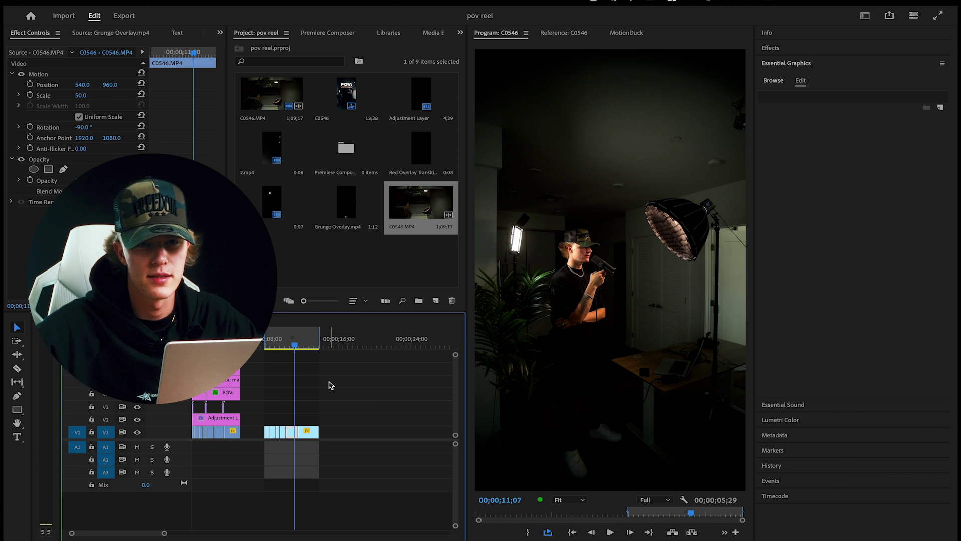
Deselect the clips and add a sequence marker at the 00;00;10;09 cut
{"action": "left_click", "coordinate": [351, 400]}
{"action": "scroll", "coordinate": [269, 388], "scroll_direction": "up", "scroll_amount": 3}
{"action": "scroll", "coordinate": [270, 387], "scroll_direction": "left", "scroll_amount": 3}
{"action": "left_click_drag", "start_coordinate": [330, 344], "coordinate": [337, 347]}
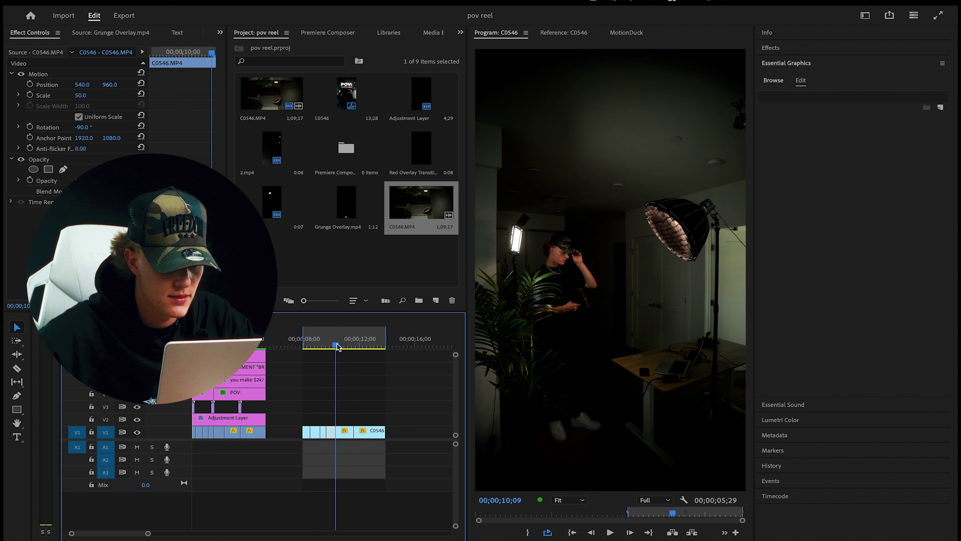
{"action": "left_click", "coordinate": [350, 395]}
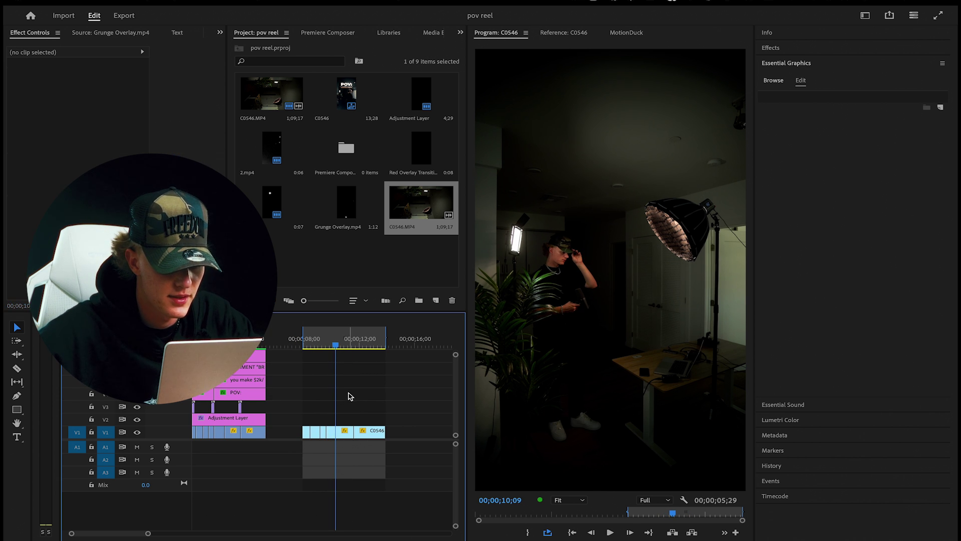
{"action": "key", "text": "m"}
Play back the new rough cut from its first clip to check the timing around the marker
{"action": "scroll", "coordinate": [337, 371], "scroll_direction": "up", "scroll_amount": 2}
{"action": "left_click", "coordinate": [338, 334]}
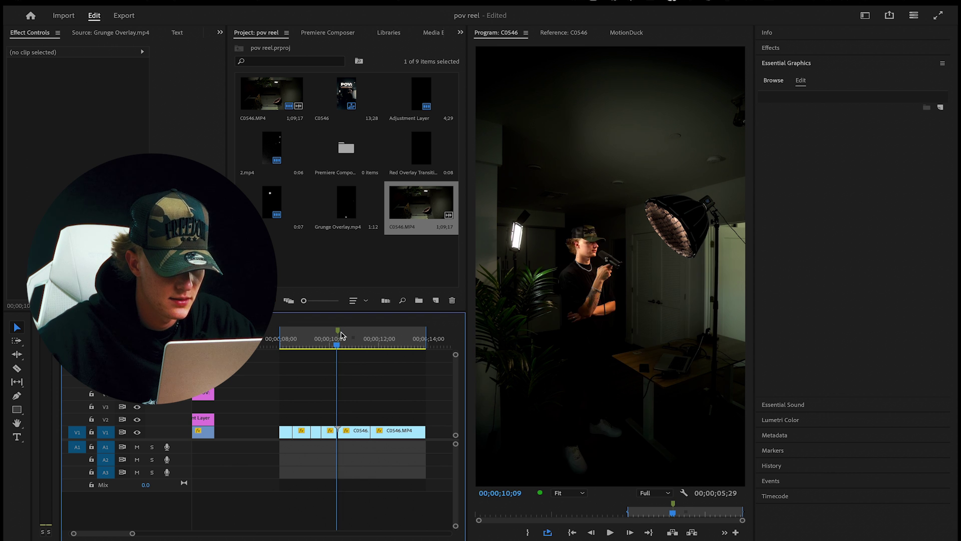
{"action": "left_click_drag", "start_coordinate": [328, 346], "coordinate": [285, 346]}
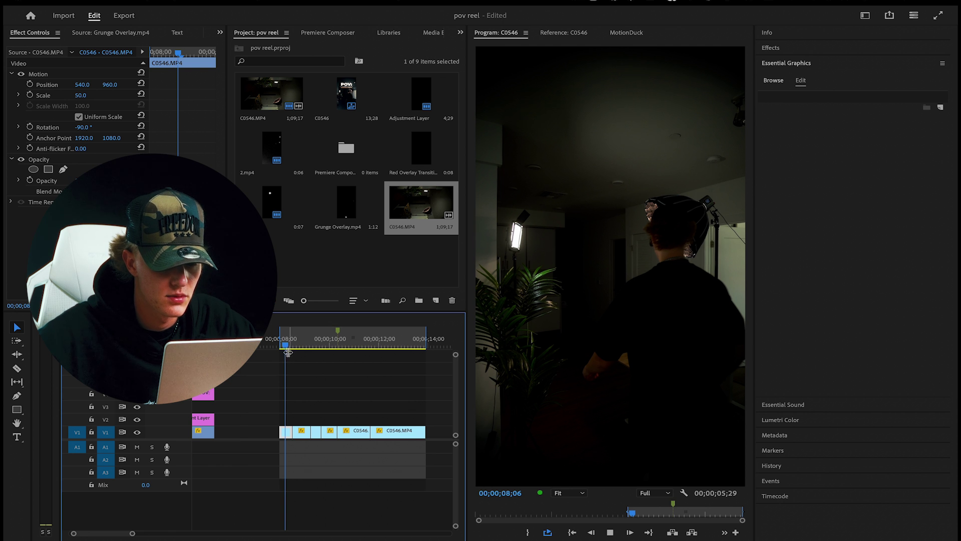
{"action": "key", "text": "minus"}
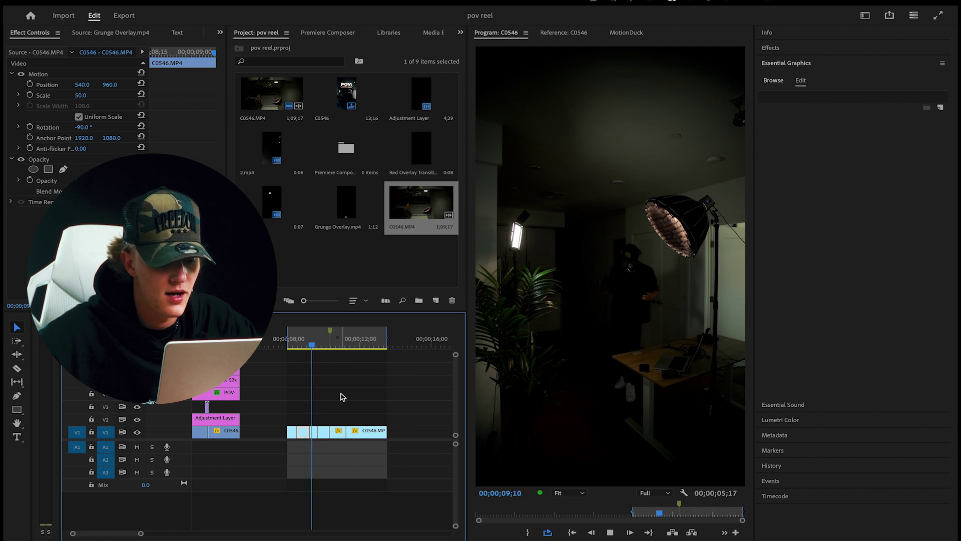
Stop playback and apply the "TakeOver- 1. LUT (My Signature LUT)" preset to the C0546.MP4 source clip
{"action": "key", "text": "space"}
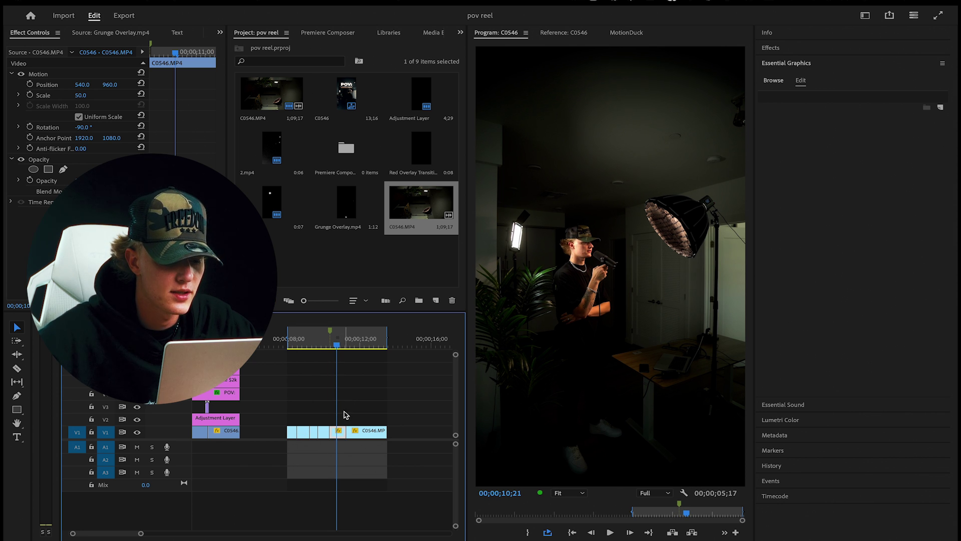
{"action": "left_click", "coordinate": [779, 52]}
{"action": "type", "text": "takeover"}
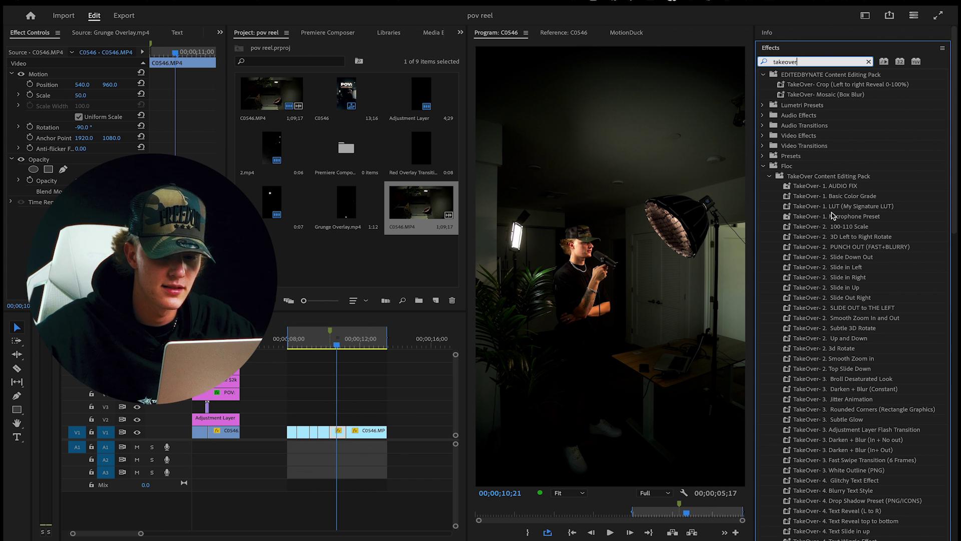
{"action": "left_click_drag", "start_coordinate": [838, 210], "coordinate": [786, 233]}
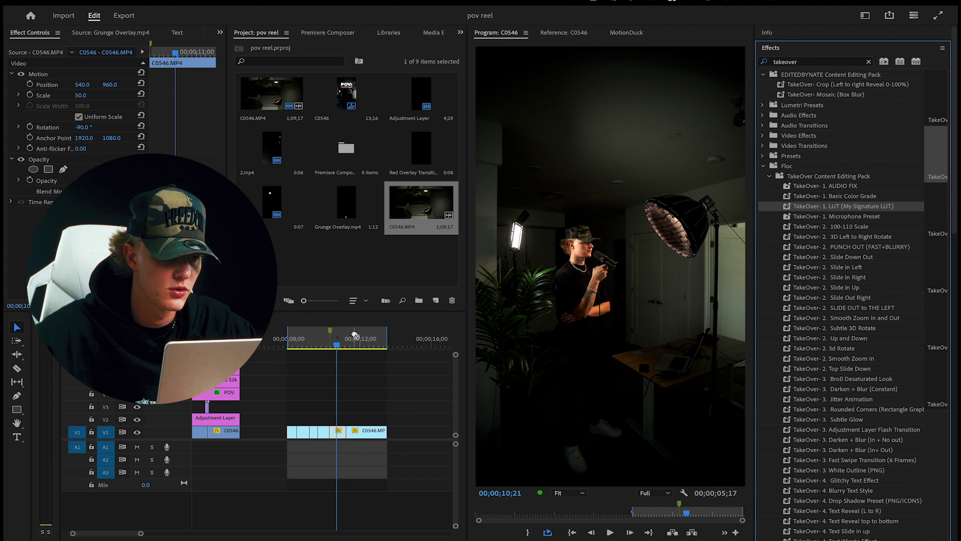
{"action": "left_click_drag", "start_coordinate": [42, 63], "coordinate": [42, 62]}
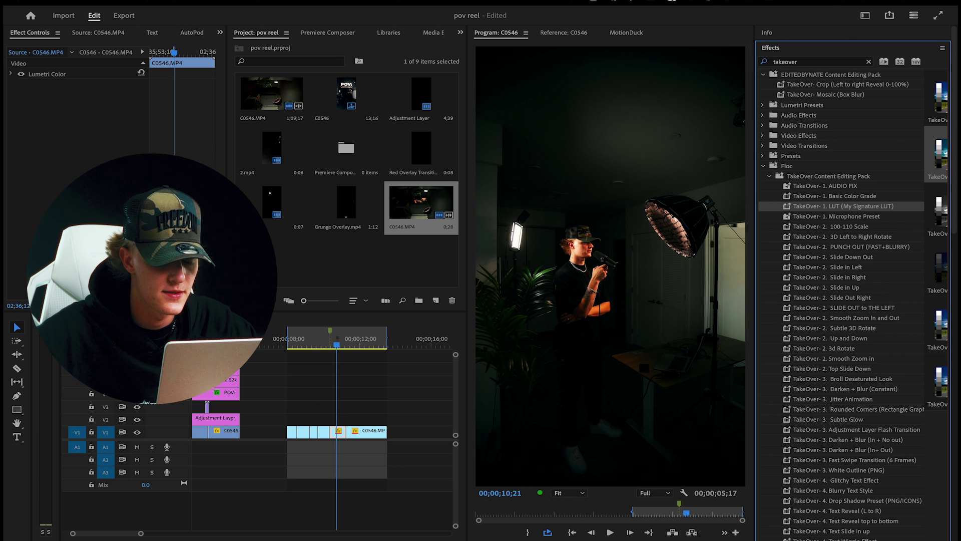
Grade the source clip with Lumetri basic correction: exposure 1.2, highlights -74.4 and temperature -44.6
{"action": "left_click", "coordinate": [12, 74]}
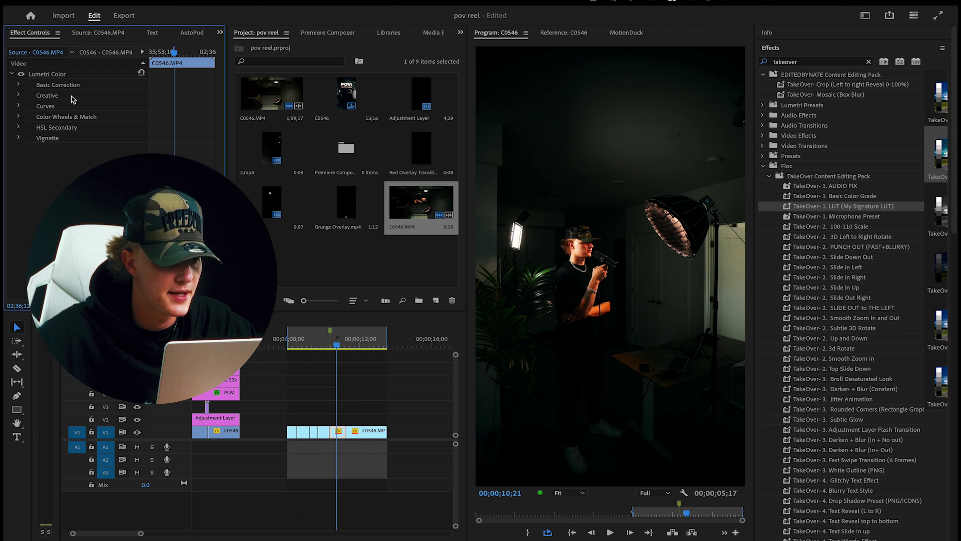
{"action": "left_click", "coordinate": [771, 49]}
{"action": "left_click", "coordinate": [779, 92]}
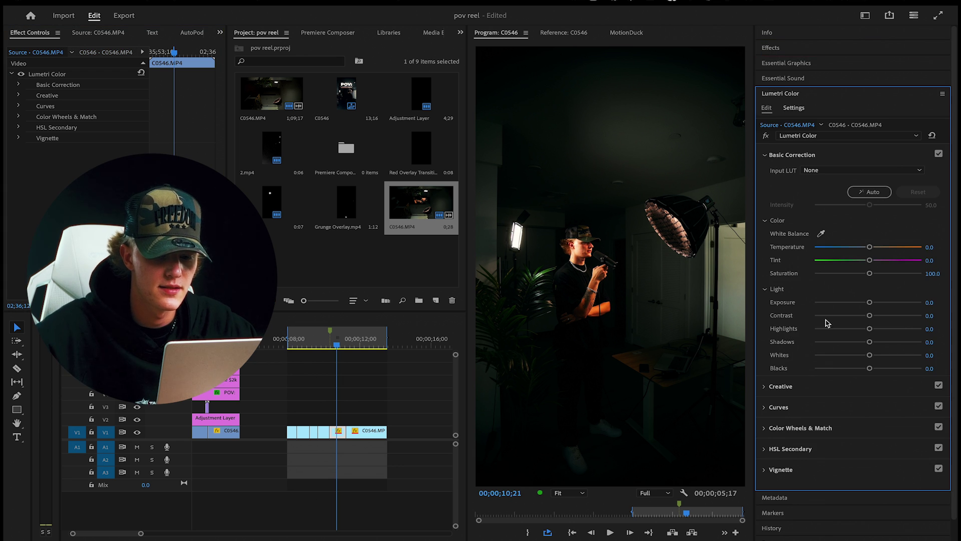
{"action": "left_click_drag", "start_coordinate": [871, 303], "coordinate": [852, 329]}
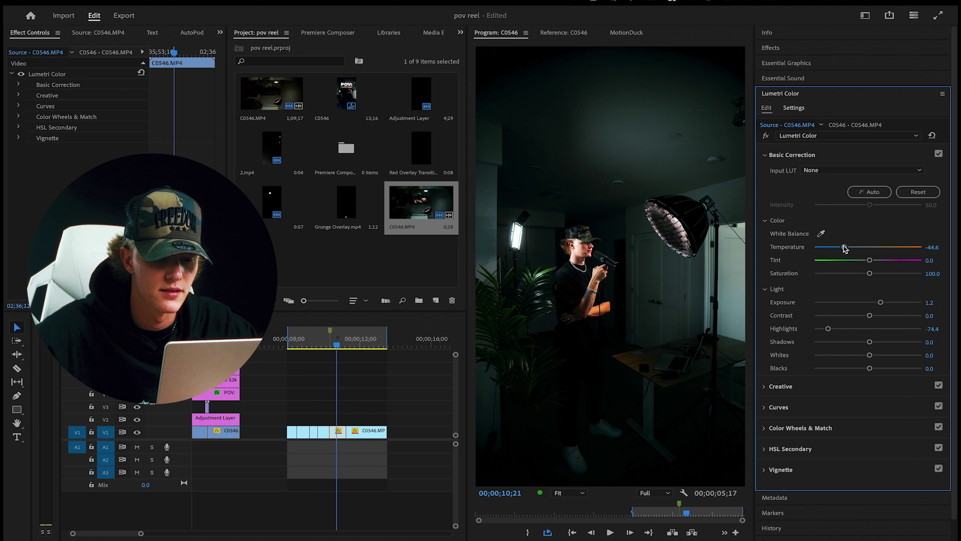
Check the grade on other frames and the source clip's Lumetri Color effect, and save the project
{"action": "left_click", "coordinate": [357, 395]}
{"action": "left_click", "coordinate": [323, 335]}
{"action": "left_click", "coordinate": [334, 335]}
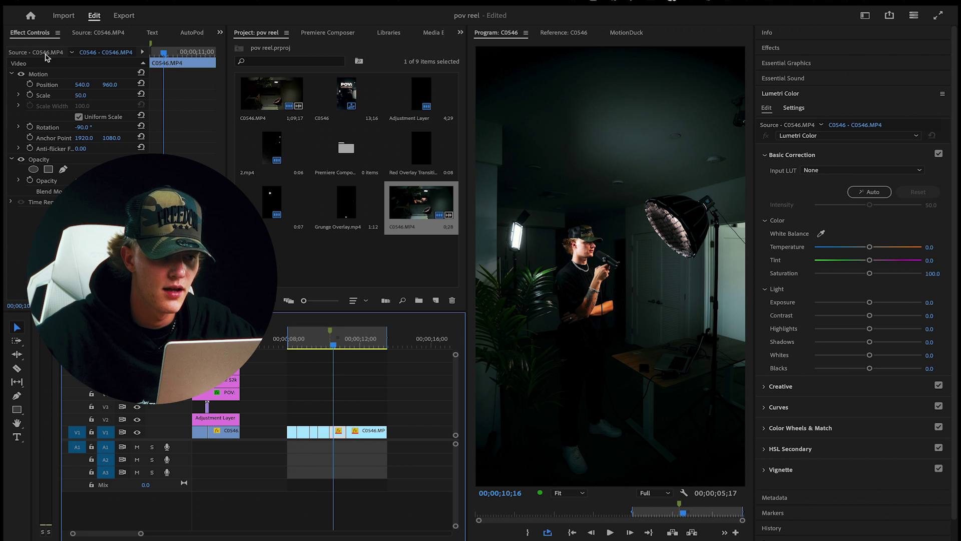
{"action": "left_click", "coordinate": [33, 53]}
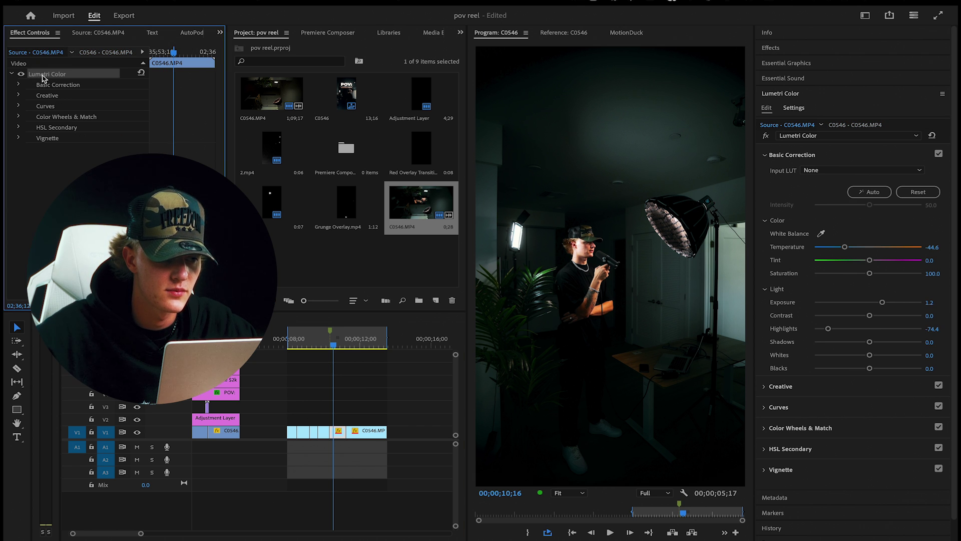
{"action": "left_click", "coordinate": [10, 75]}
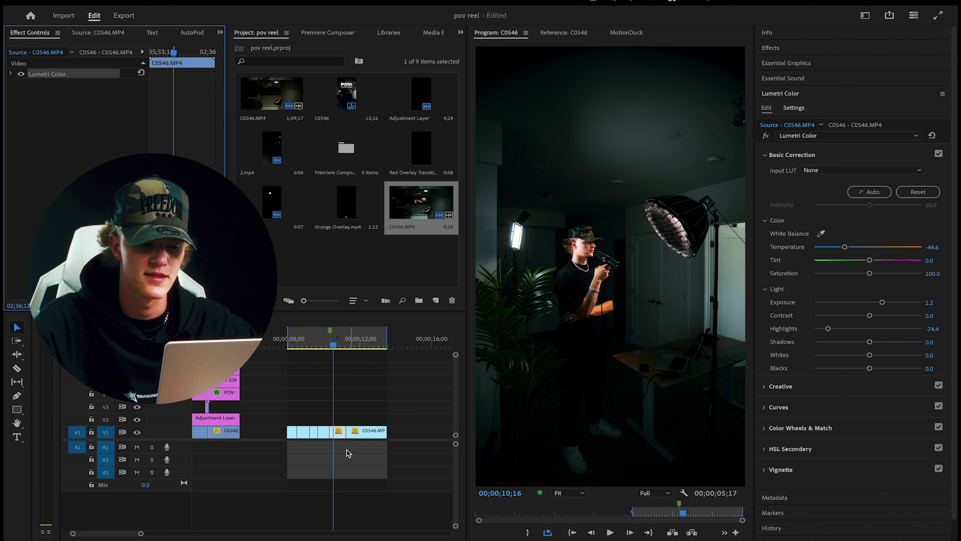
{"action": "mouse_move", "coordinate": [357, 343]}
{"action": "left_mouse_down"}
{"action": "mouse_move", "coordinate": [295, 341]}
{"action": "mouse_move", "coordinate": [358, 353]}
{"action": "left_mouse_up"}
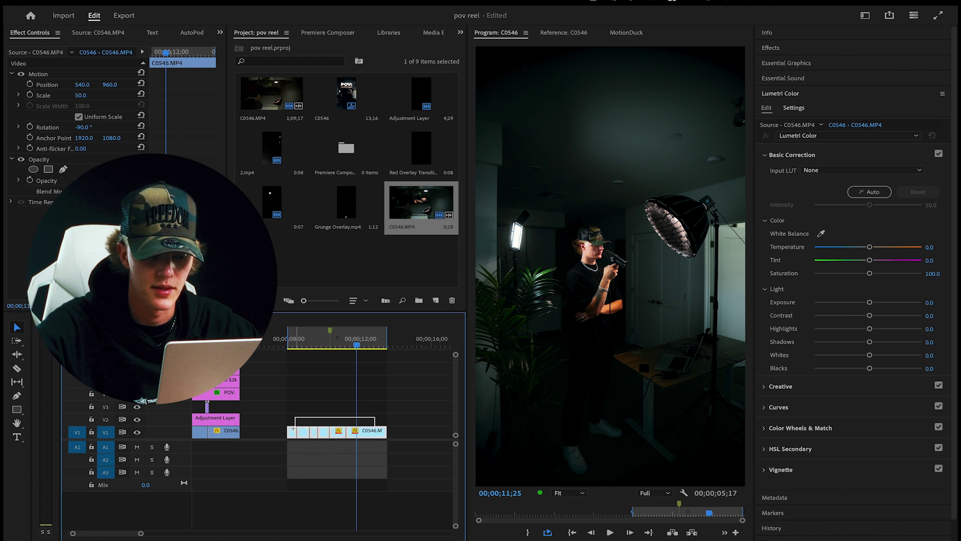
{"action": "left_click", "coordinate": [370, 424]}
{"action": "key", "text": "super+s"}
Create a new adjustment layer and place it on V2 above the new shots, spanning their full length
{"action": "scroll", "coordinate": [382, 407], "scroll_direction": "left", "scroll_amount": 2}
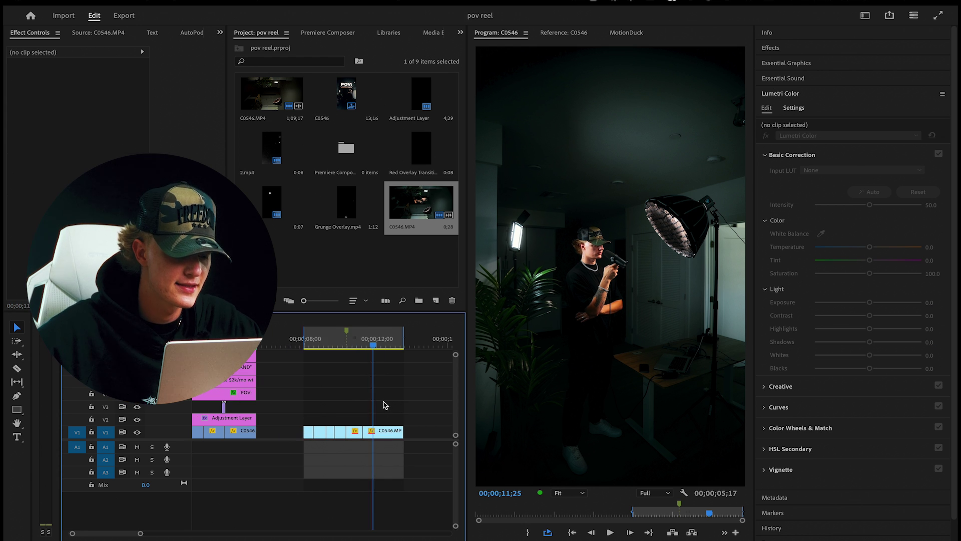
{"action": "scroll", "coordinate": [381, 410], "scroll_direction": "down", "scroll_amount": 3}
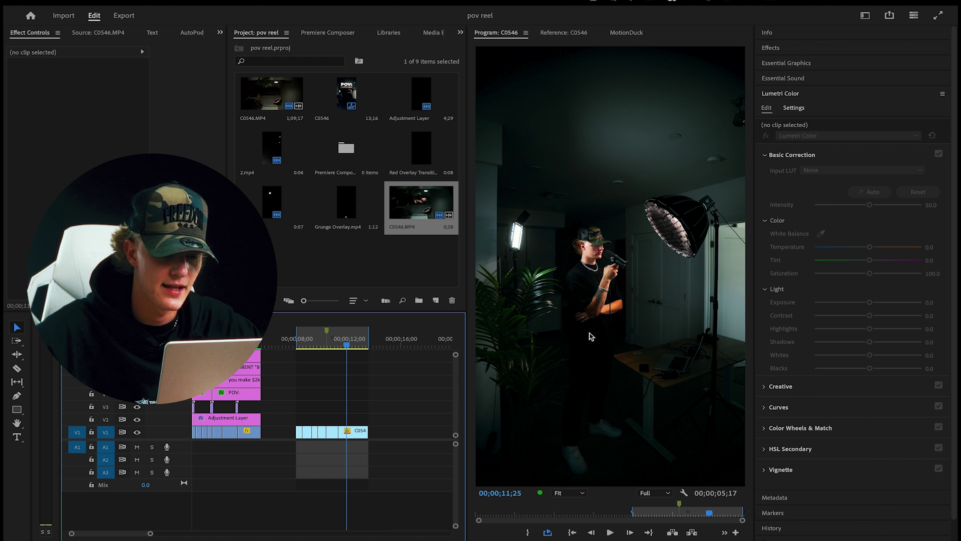
{"action": "left_click", "coordinate": [437, 301]}
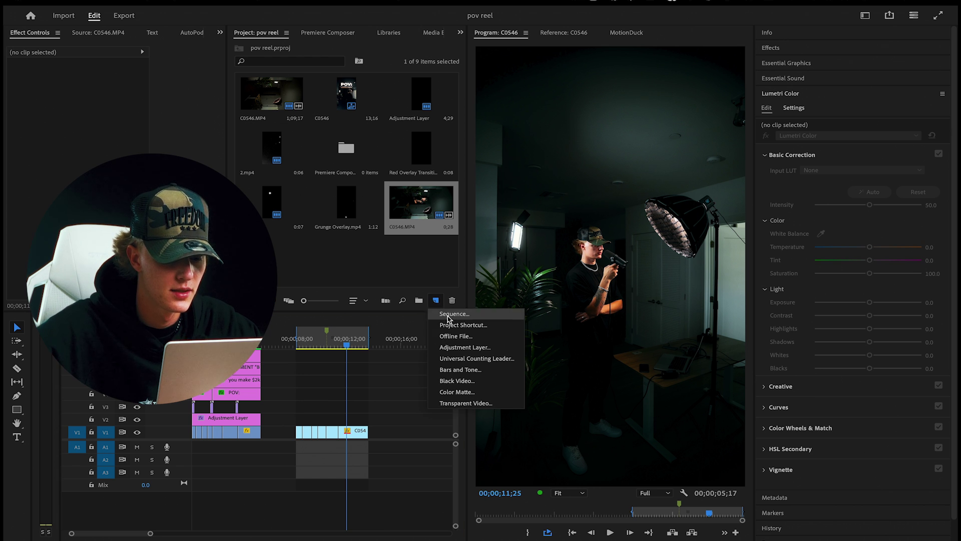
{"action": "left_click", "coordinate": [465, 347]}
{"action": "left_click", "coordinate": [549, 336]}
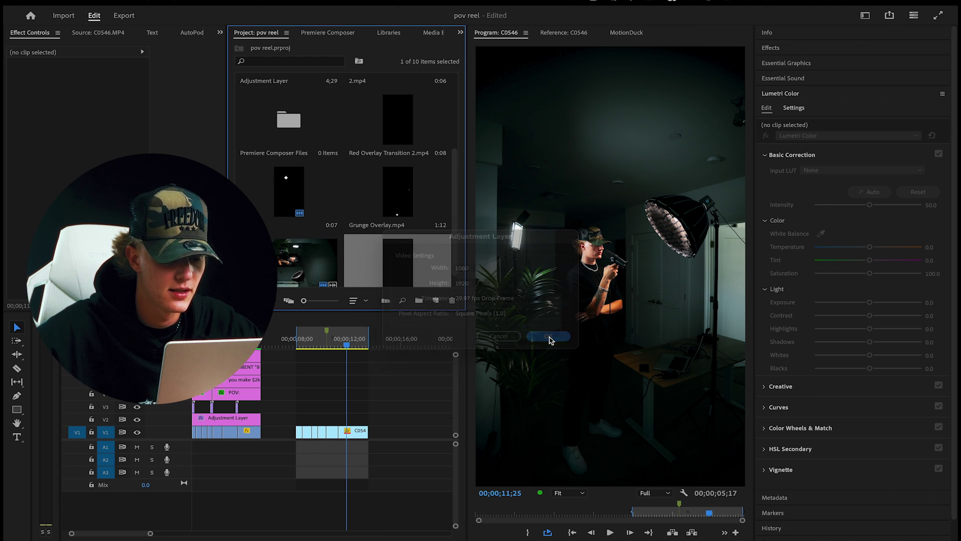
{"action": "left_click_drag", "start_coordinate": [395, 260], "coordinate": [298, 420]}
{"action": "left_click_drag", "start_coordinate": [360, 420], "coordinate": [368, 421]}
{"action": "left_click", "coordinate": [354, 420]}
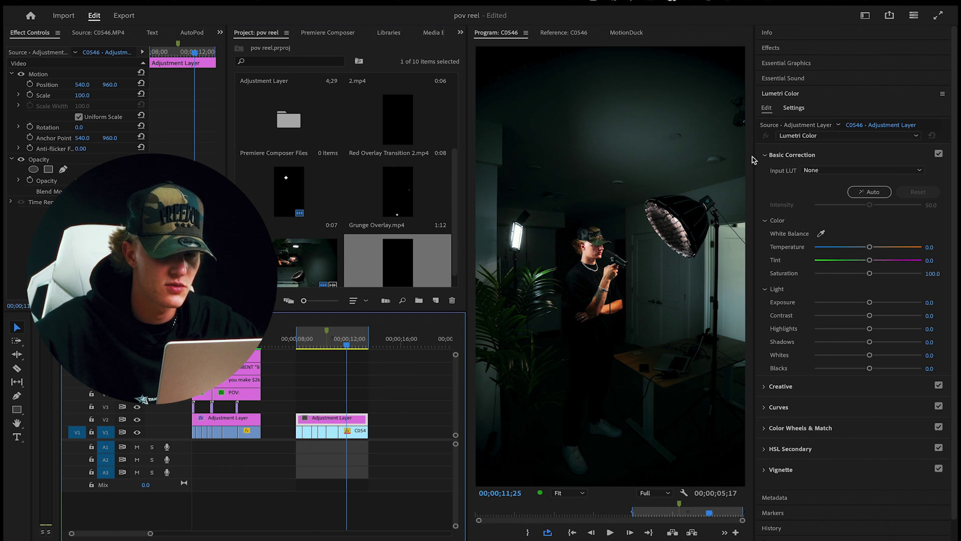
Find the Distort Transform video effect and apply it to the new adjustment layer
{"action": "left_click", "coordinate": [788, 52]}
{"action": "left_click", "coordinate": [798, 61]}
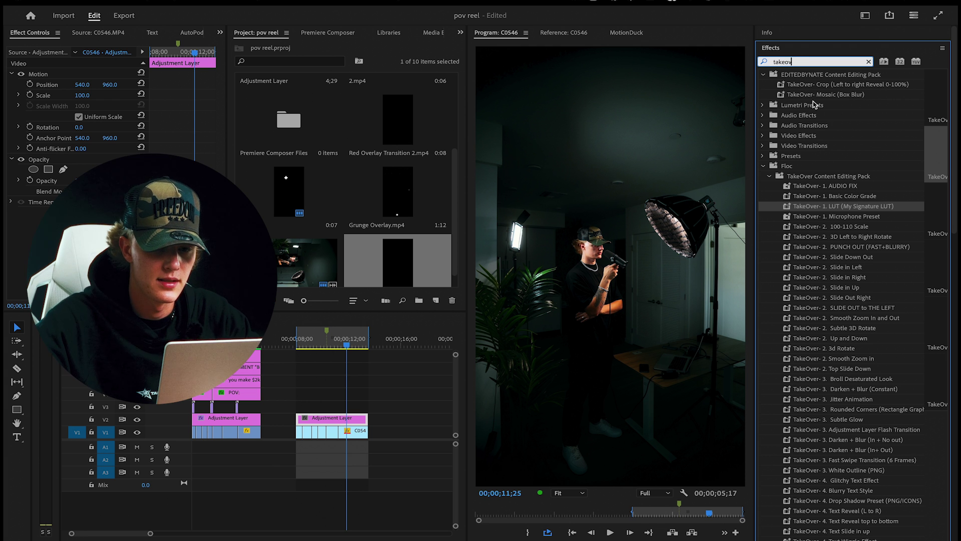
{"action": "key", "text": "BackSpace"}
{"action": "key", "text": "BackSpace"}
{"action": "key", "text": "BackSpace"}
{"action": "key", "text": "BackSpace"}
{"action": "key", "text": "BackSpace"}
{"action": "key", "text": "BackSpace"}
{"action": "type", "text": "trans"}
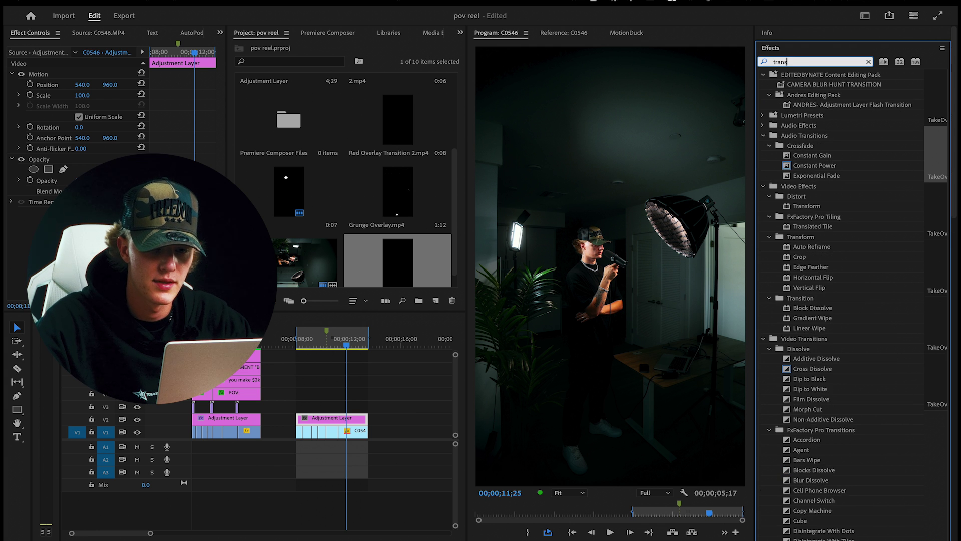
{"action": "type", "text": "form"}
{"action": "left_click_drag", "start_coordinate": [807, 135], "coordinate": [342, 421]}
Animate the Transform effect's scale from 100 at the adjustment layer's start to 107 at its end
{"action": "scroll", "coordinate": [100, 200], "scroll_direction": "down", "scroll_amount": 4}
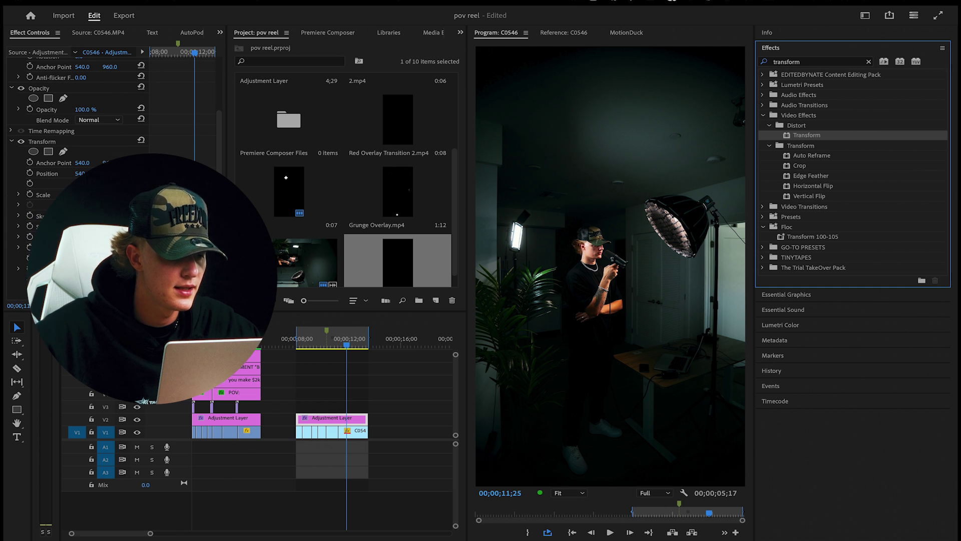
{"action": "left_click", "coordinate": [30, 194]}
{"action": "left_click_drag", "start_coordinate": [194, 195], "coordinate": [148, 196]}
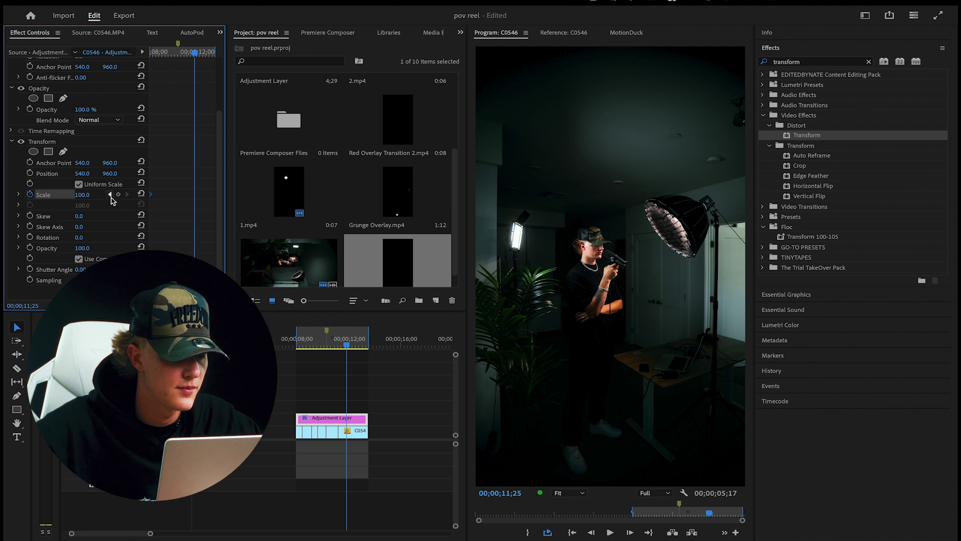
{"action": "left_click", "coordinate": [87, 194]}
{"action": "type", "text": "107"}
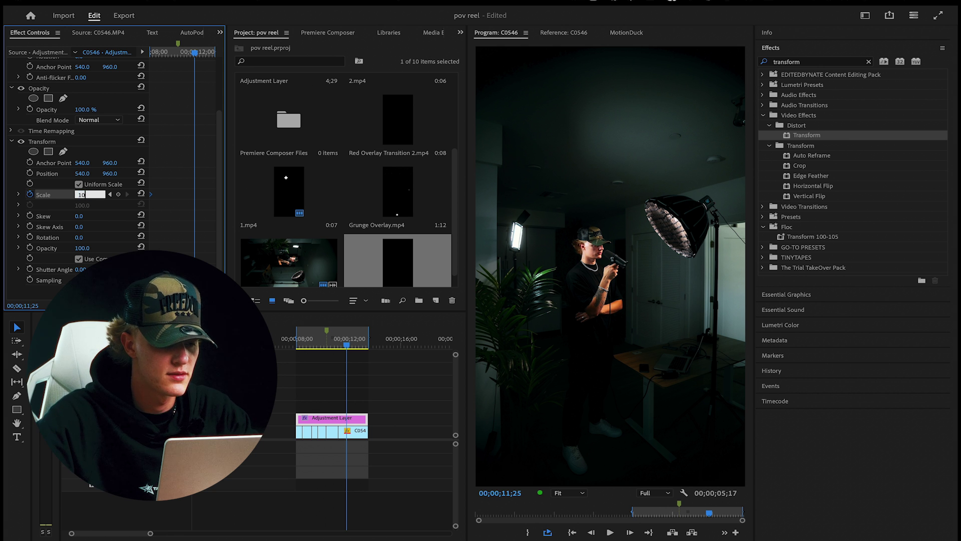
{"action": "key", "text": "Return"}
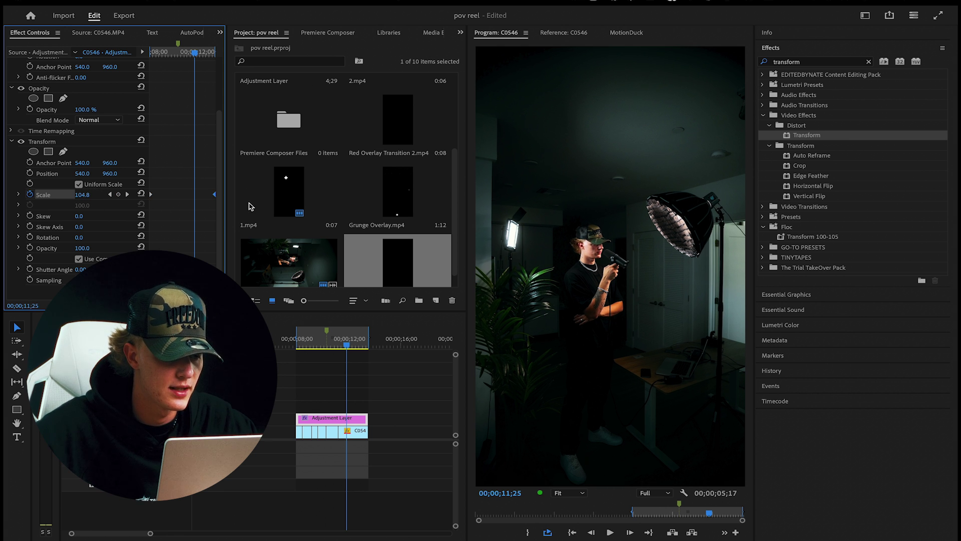
Play back the rough cut from 00;00;07;29 to check the slow zoom
{"action": "left_click", "coordinate": [297, 346]}
{"action": "key", "text": "c"}
{"action": "key", "text": "space"}
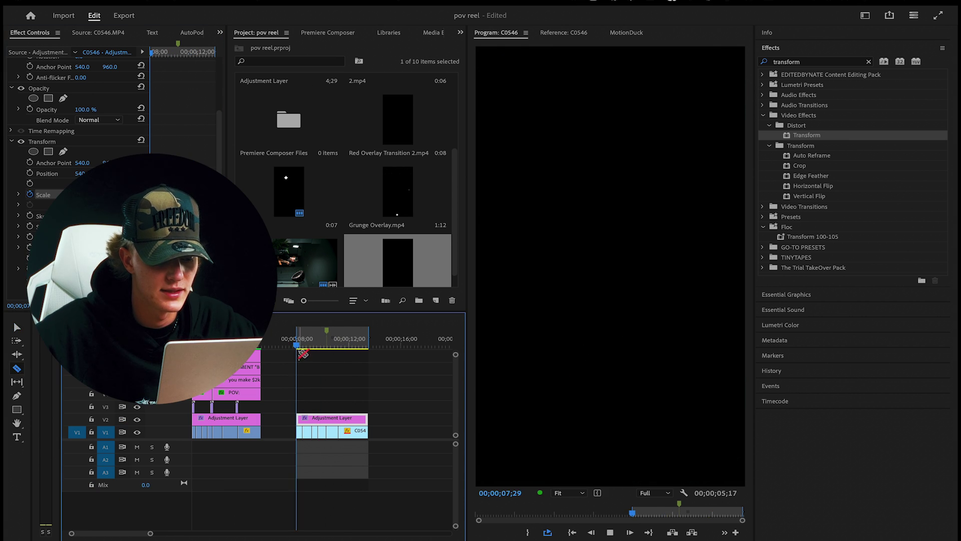
{"action": "key", "text": "v"}
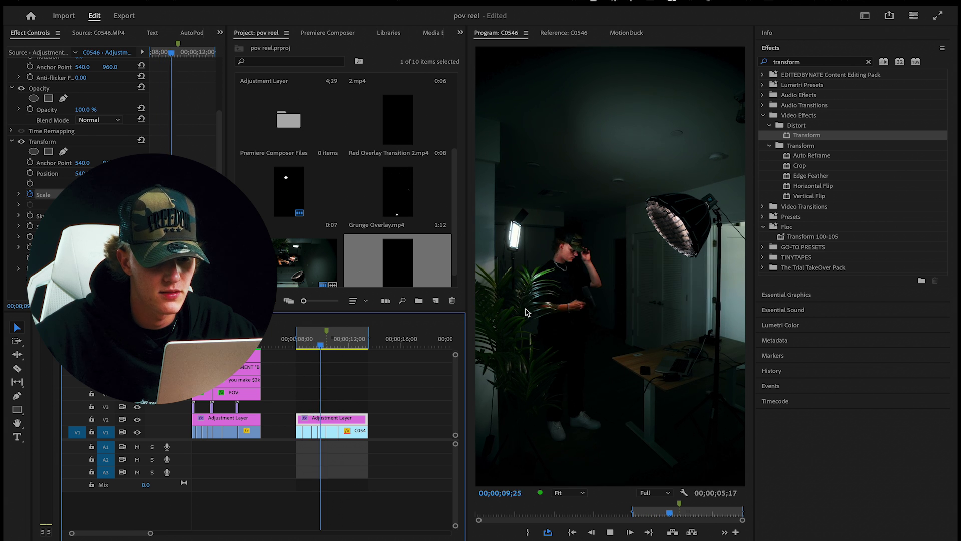
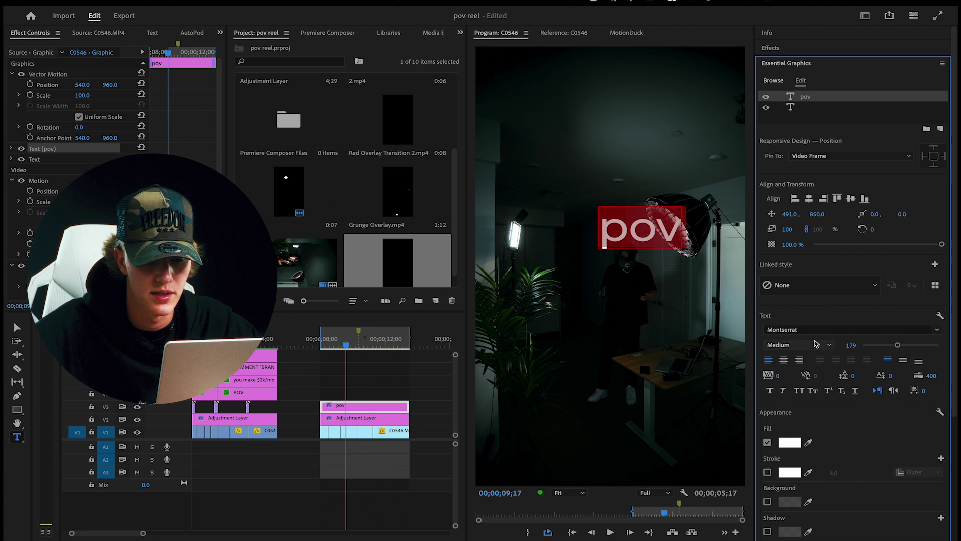
Style the "pov" title in all caps with the Montserrat Black weight
{"action": "left_click", "coordinate": [799, 391]}
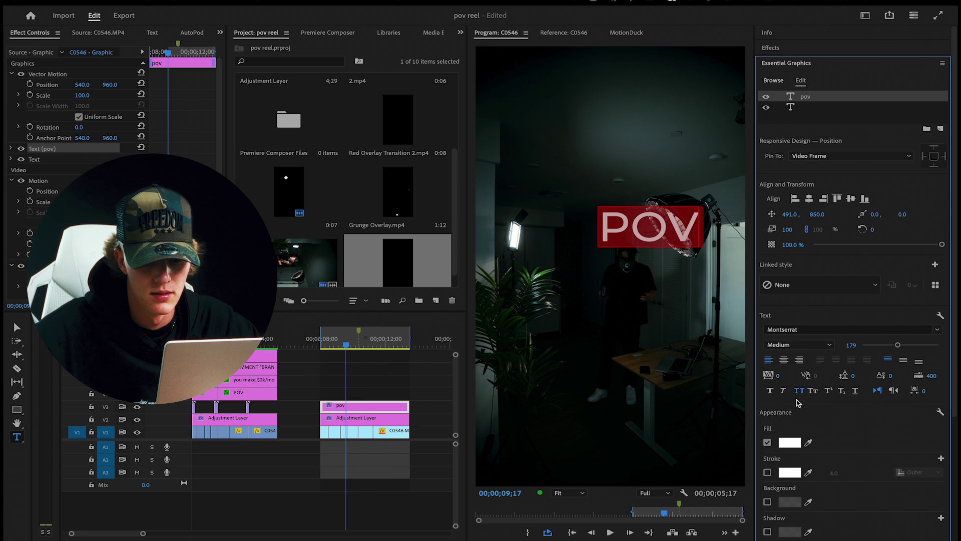
{"action": "left_click", "coordinate": [801, 345]}
{"action": "left_click", "coordinate": [806, 468]}
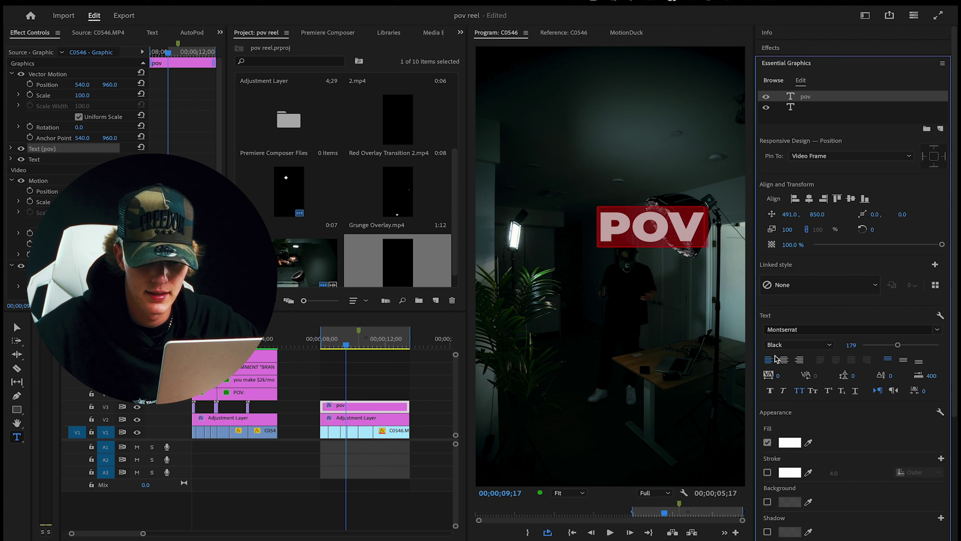
Centre-align the POV title's text and position it in the upper part of the frame at 533.2, 494.6
{"action": "left_click_drag", "start_coordinate": [788, 218], "coordinate": [817, 219]}
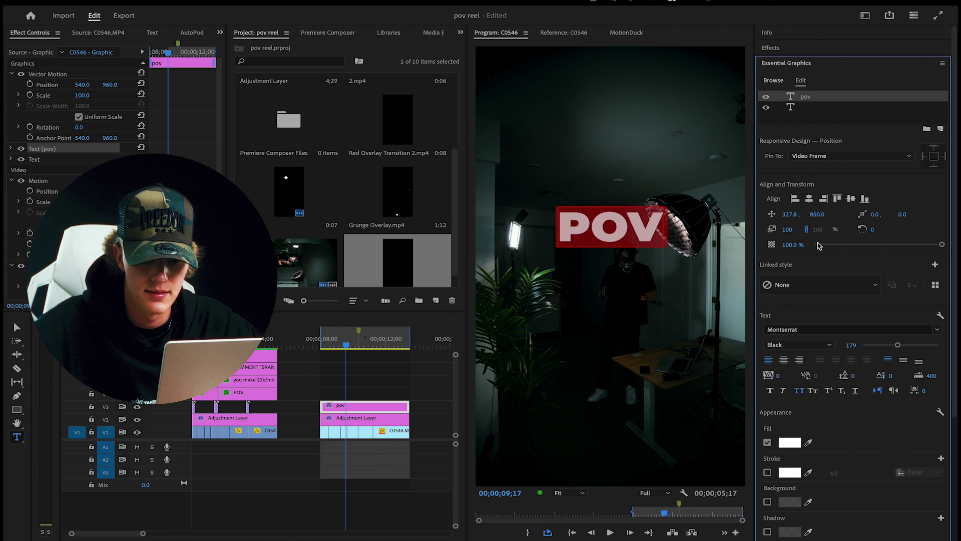
{"action": "left_click", "coordinate": [783, 361]}
{"action": "left_click", "coordinate": [853, 199]}
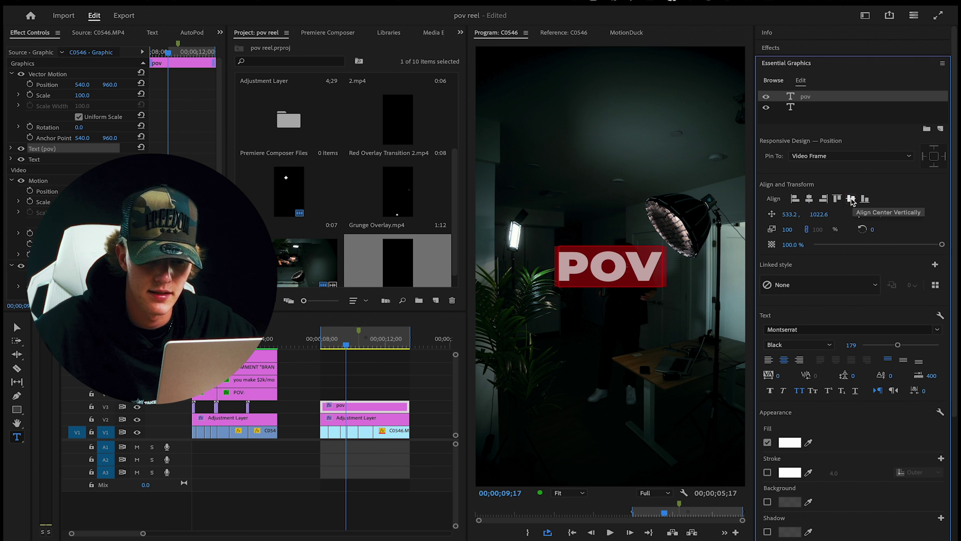
{"action": "left_click_drag", "start_coordinate": [819, 214], "coordinate": [579, 214]}
Move the POV title to V4 and keep a single duplicate of it directly above on V5
{"action": "left_click_drag", "start_coordinate": [362, 406], "coordinate": [362, 385]}
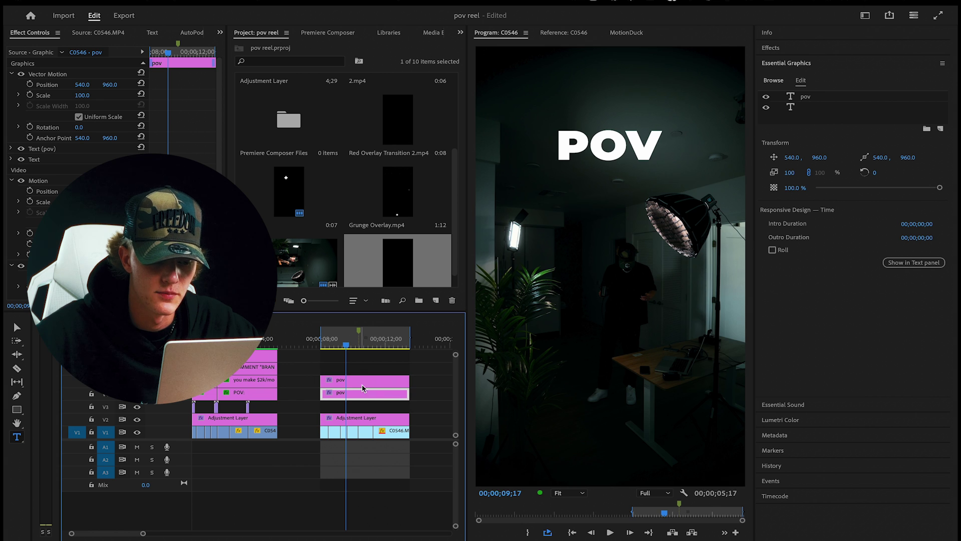
{"action": "left_click", "coordinate": [365, 385]}
{"action": "key", "text": "Delete"}
{"action": "left_click", "coordinate": [393, 398]}
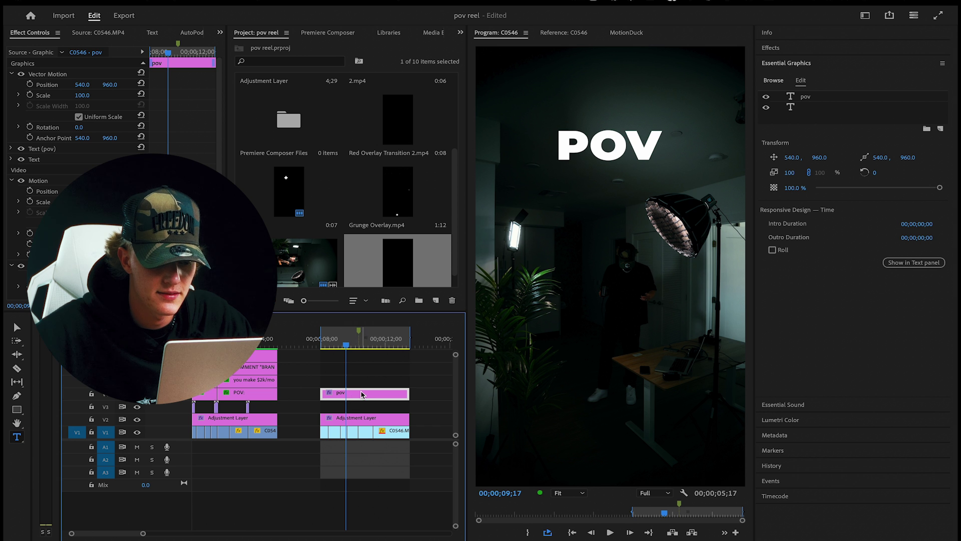
{"action": "left_click_drag", "start_coordinate": [358, 396], "coordinate": [357, 380]}
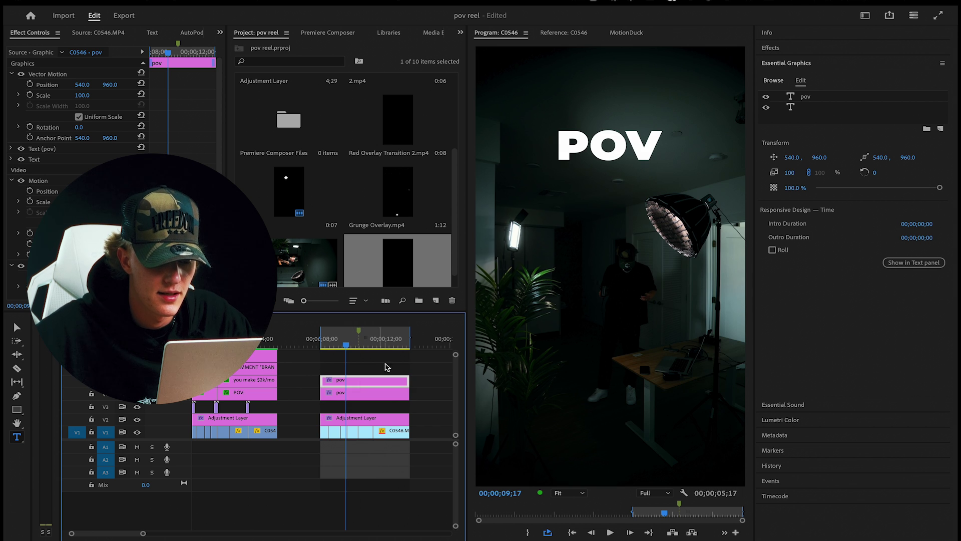
Replace the text of the duplicate POV title on V5 with "build a personal brand"
{"action": "left_click", "coordinate": [617, 157]}
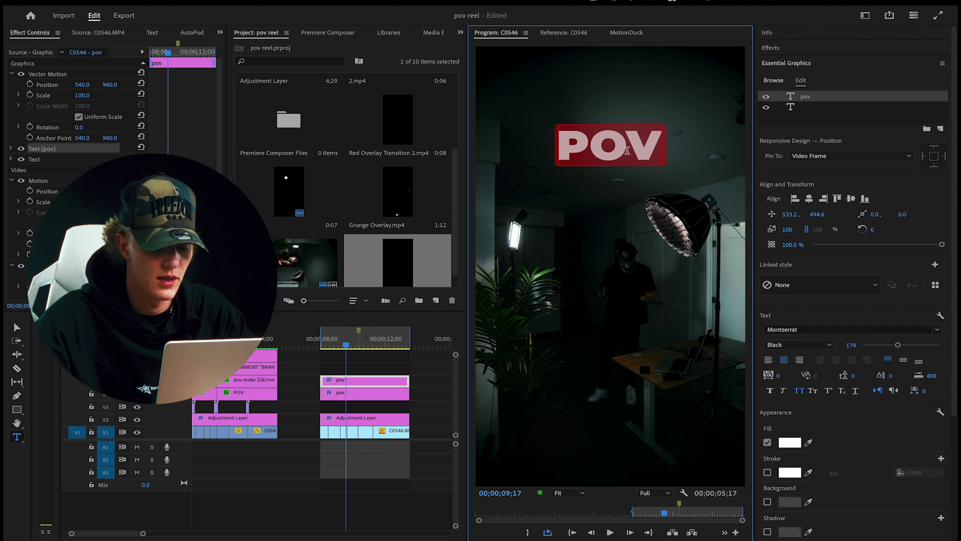
{"action": "type", "text": "build a"}
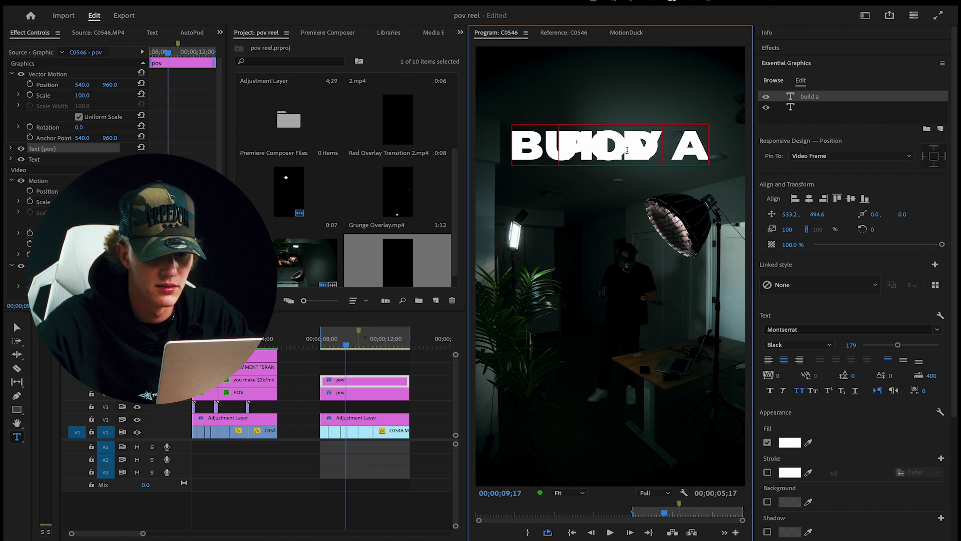
{"action": "type", "text": " person"}
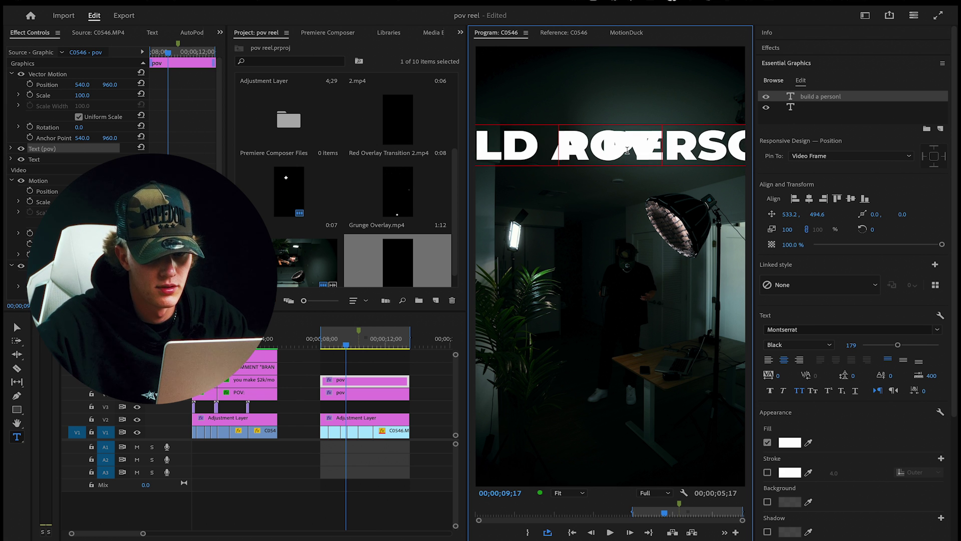
{"action": "type", "text": "al brand"}
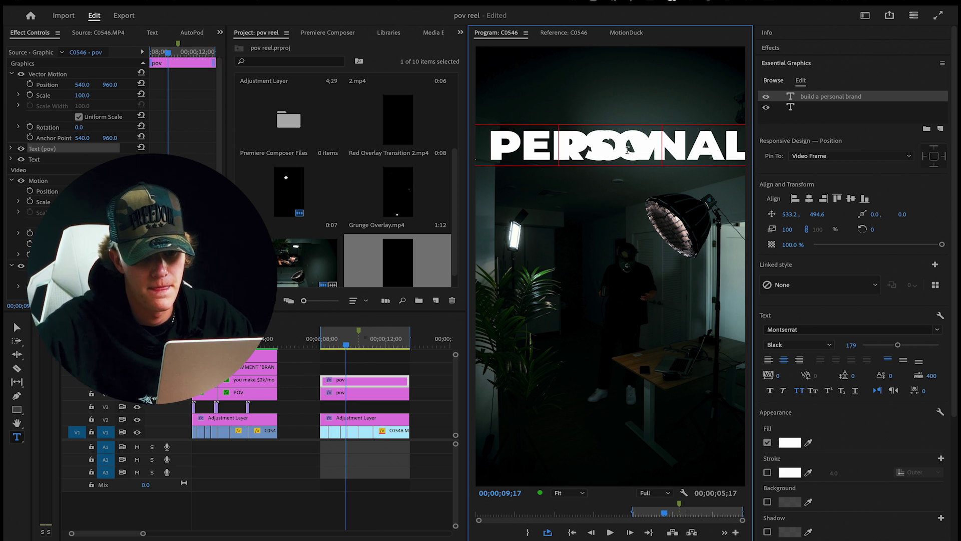
Reduce the "build a personal brand" text to size 47 and lower it beneath POV to 533.2, 578.6
{"action": "key", "text": "super+a"}
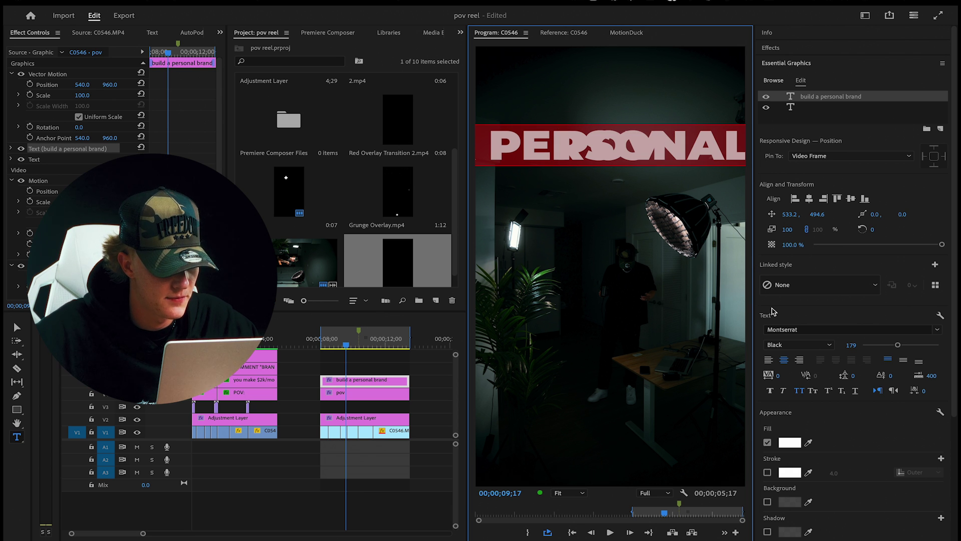
{"action": "left_click_drag", "start_coordinate": [889, 348], "coordinate": [872, 347]}
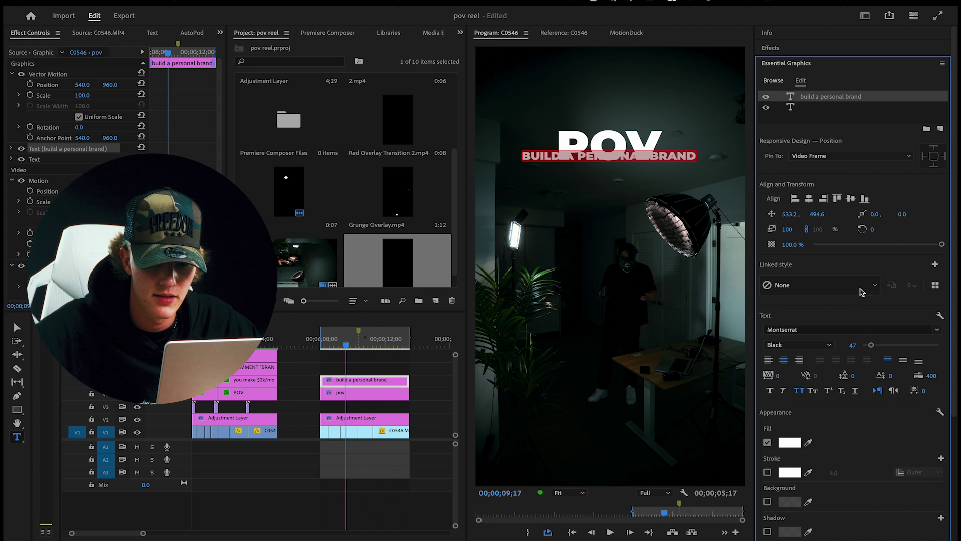
{"action": "left_click_drag", "start_coordinate": [816, 216], "coordinate": [842, 215]}
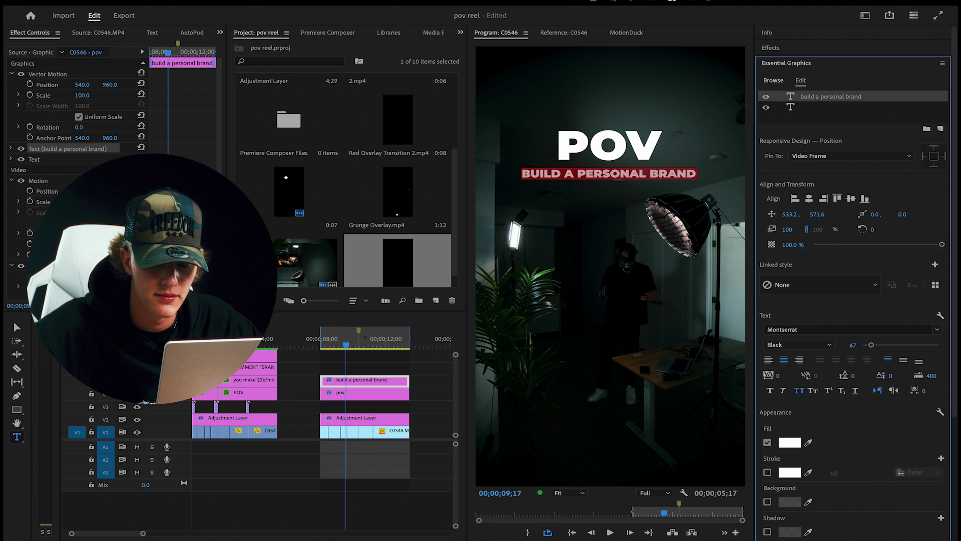
Set the subtitle to Montserrat Medium, with only the words "personal brand" in the Black weight
{"action": "left_click", "coordinate": [799, 345]}
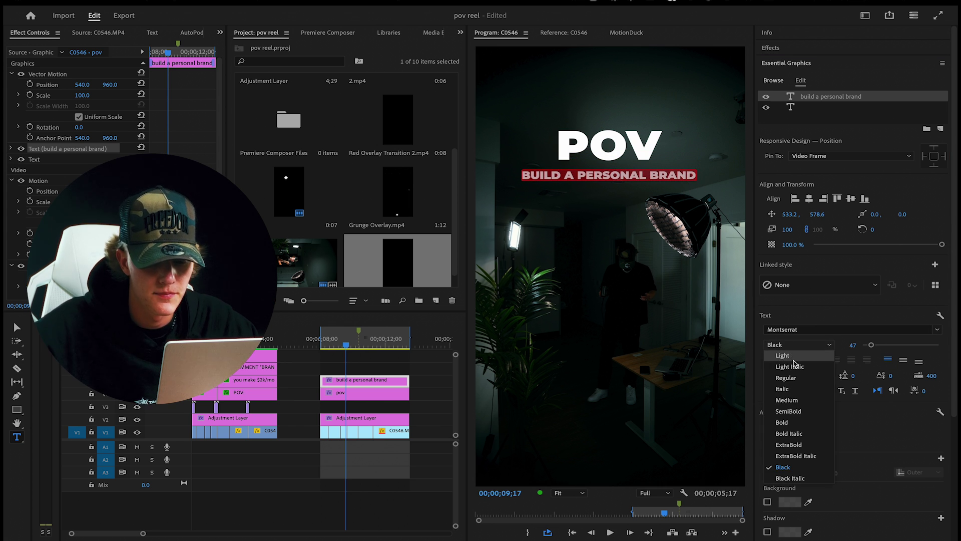
{"action": "left_click", "coordinate": [789, 401]}
{"action": "left_click", "coordinate": [579, 173]}
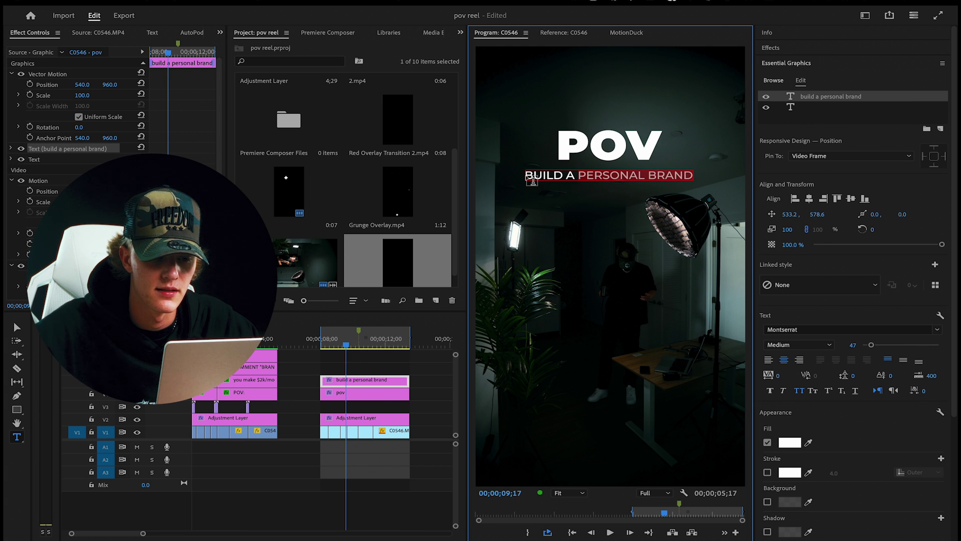
{"action": "left_click", "coordinate": [781, 345]}
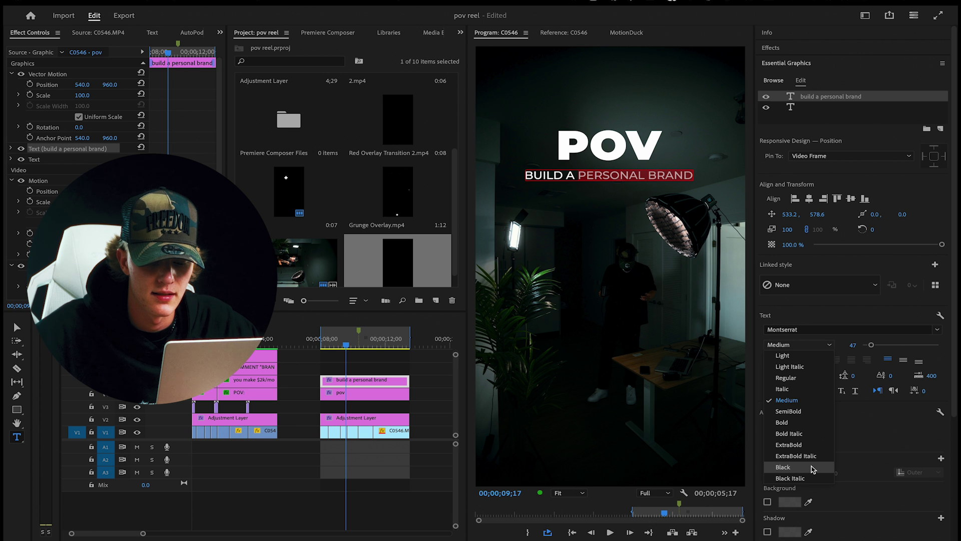
{"action": "left_click", "coordinate": [813, 469]}
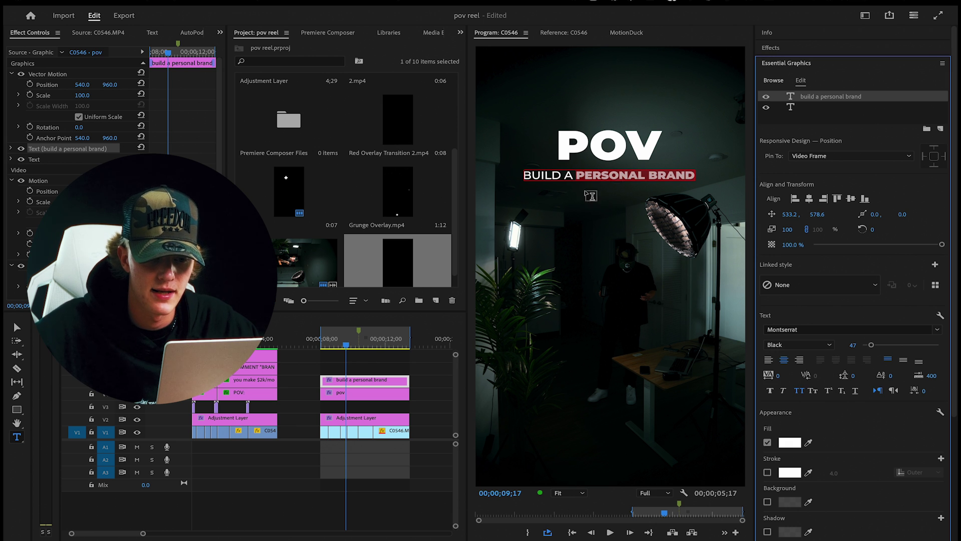
{"action": "left_click", "coordinate": [577, 175]}
{"action": "left_click", "coordinate": [423, 384]}
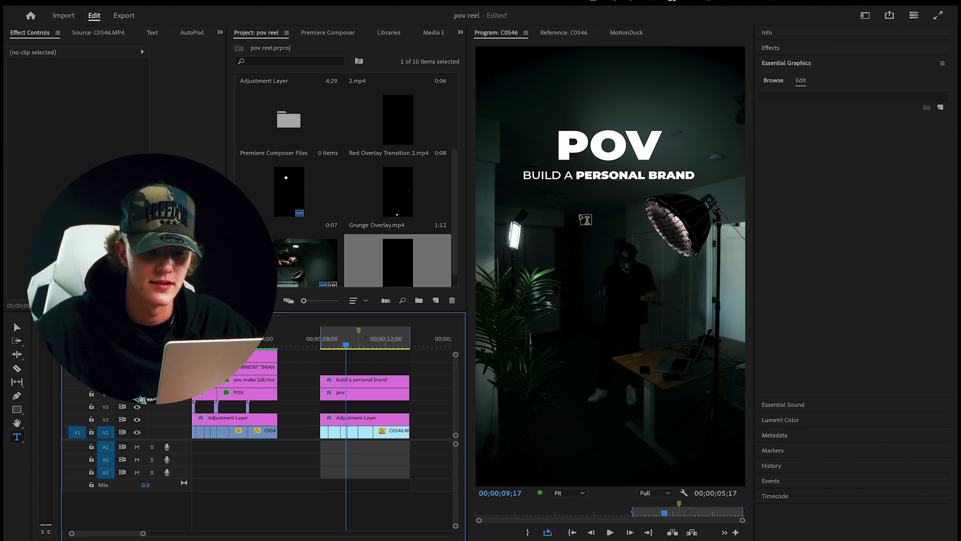
Move the adjustment layer above the titles to V5 and bring the POV and subtitle graphics down to V2 and V3
{"action": "mouse_move", "coordinate": [343, 346]}
{"action": "left_mouse_down"}
{"action": "mouse_move", "coordinate": [325, 345]}
{"action": "mouse_move", "coordinate": [355, 343]}
{"action": "left_mouse_up"}
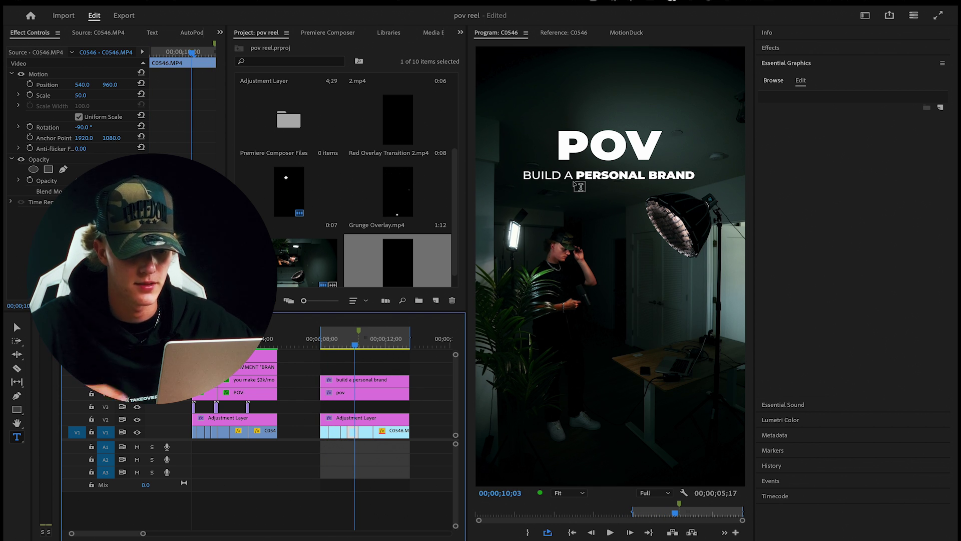
{"action": "key", "text": "v"}
{"action": "key", "text": "space"}
{"action": "key", "text": "space"}
{"action": "left_click_drag", "start_coordinate": [358, 418], "coordinate": [355, 369]}
{"action": "left_click_drag", "start_coordinate": [424, 380], "coordinate": [387, 413]}
{"action": "left_click_drag", "start_coordinate": [419, 368], "coordinate": [371, 382]}
Play back the sequence to check the slow zoom on the titles
{"action": "key", "text": "space"}
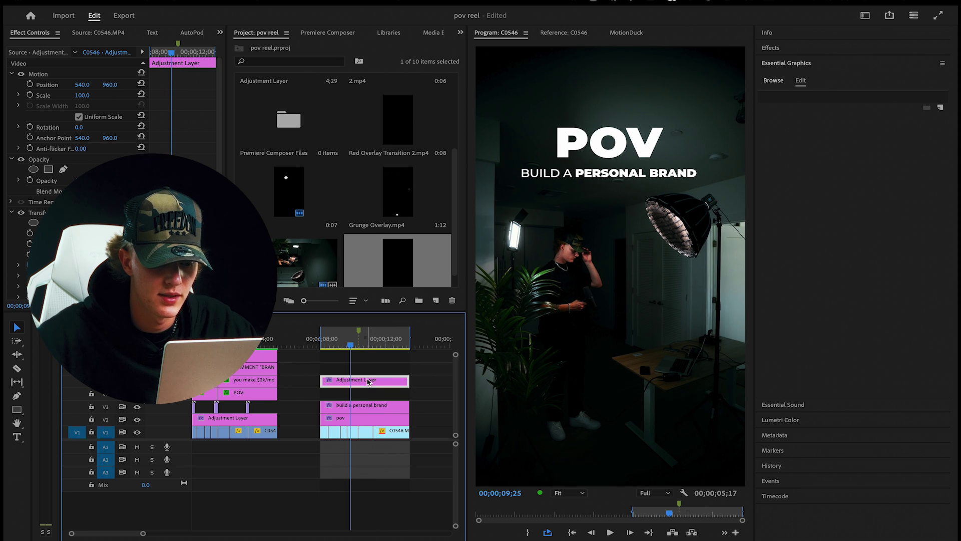
{"action": "left_click_drag", "start_coordinate": [372, 395], "coordinate": [364, 415]}
{"action": "left_click_drag", "start_coordinate": [368, 383], "coordinate": [366, 387]}
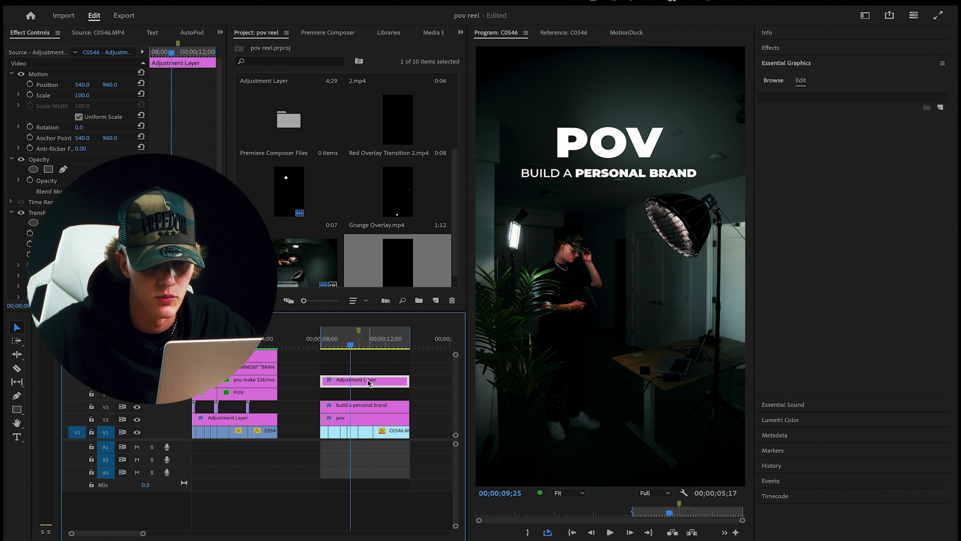
{"action": "key", "text": "space"}
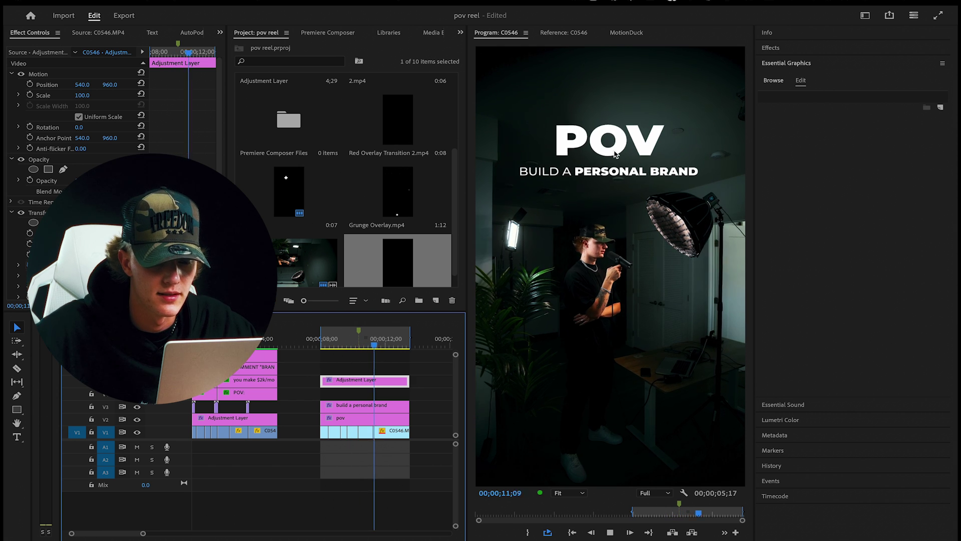
{"action": "key", "text": "space"}
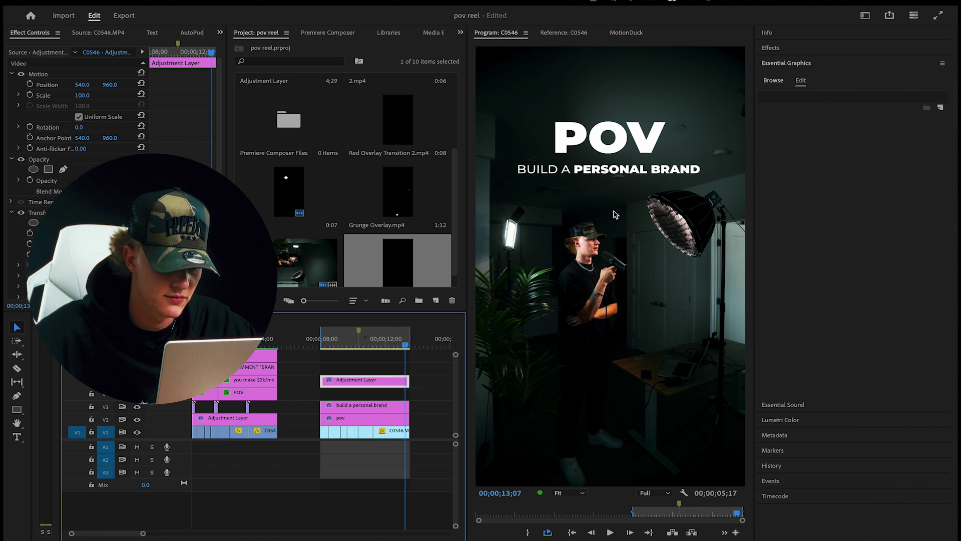
Raise the adjustment layer to V6 and duplicate the POV and subtitle graphics onto V4 and V5
{"action": "left_click_drag", "start_coordinate": [390, 384], "coordinate": [385, 419]}
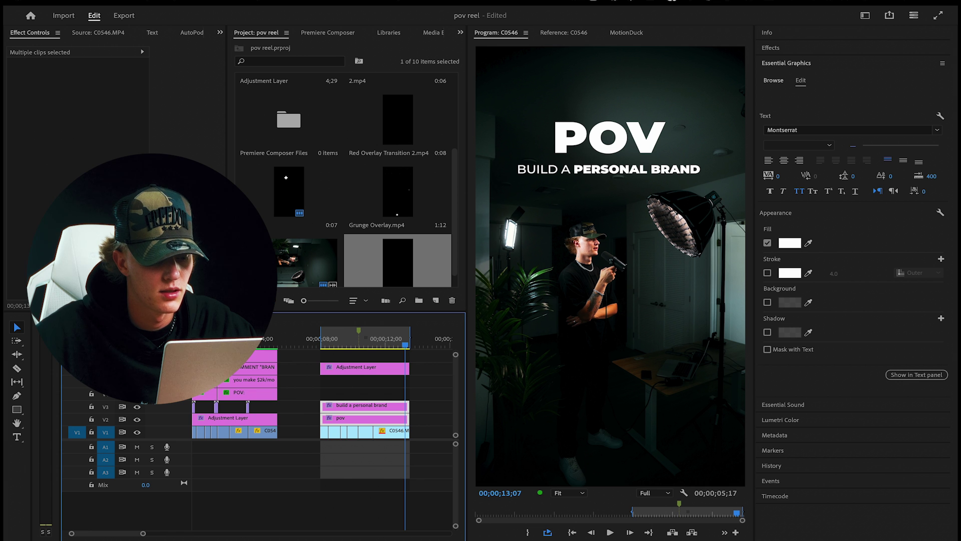
{"action": "right_click", "coordinate": [160, 390]}
{"action": "left_click", "coordinate": [179, 412]}
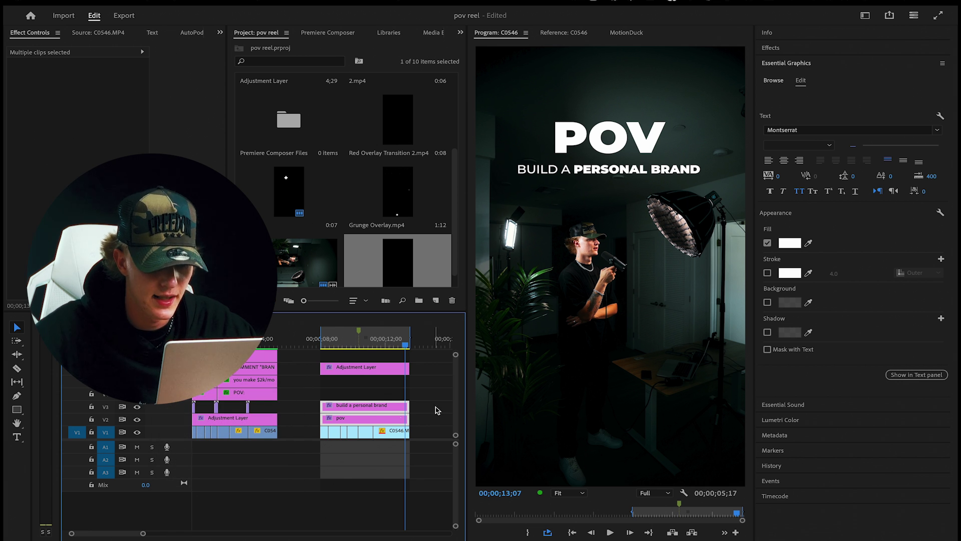
{"action": "left_click_drag", "start_coordinate": [388, 421], "coordinate": [381, 400]}
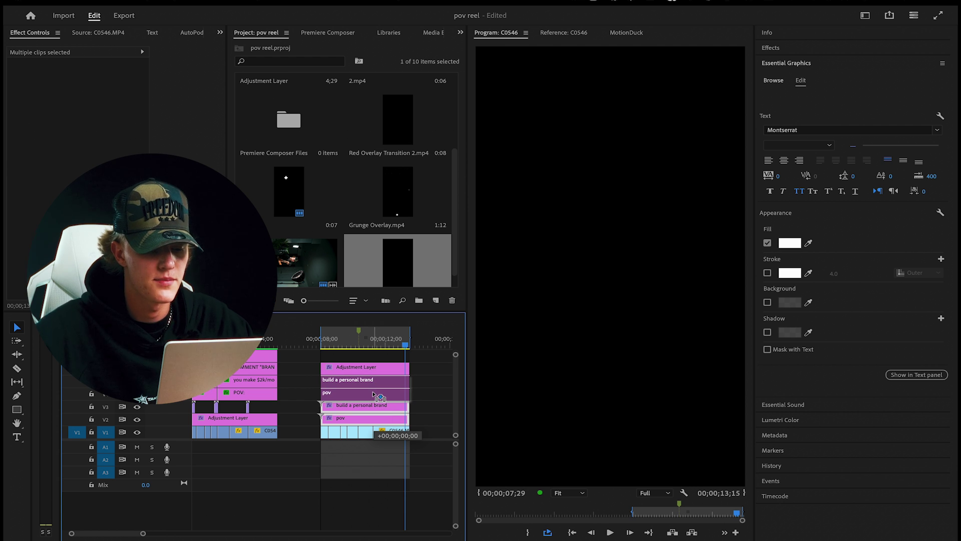
{"action": "left_click_drag", "start_coordinate": [379, 396], "coordinate": [385, 392]}
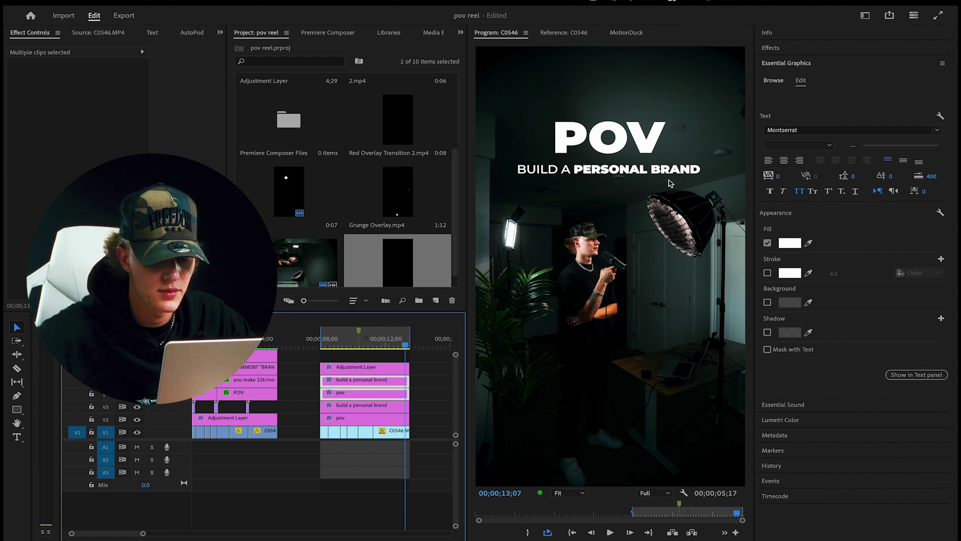
Search the effects for "takeover" and apply the TakeOver- Glowing Text (Add to duplicate) preset to the duplicated titles on V4 and V5
{"action": "left_click", "coordinate": [770, 49]}
{"action": "left_click", "coordinate": [823, 64]}
{"action": "type", "text": "takeoer"}
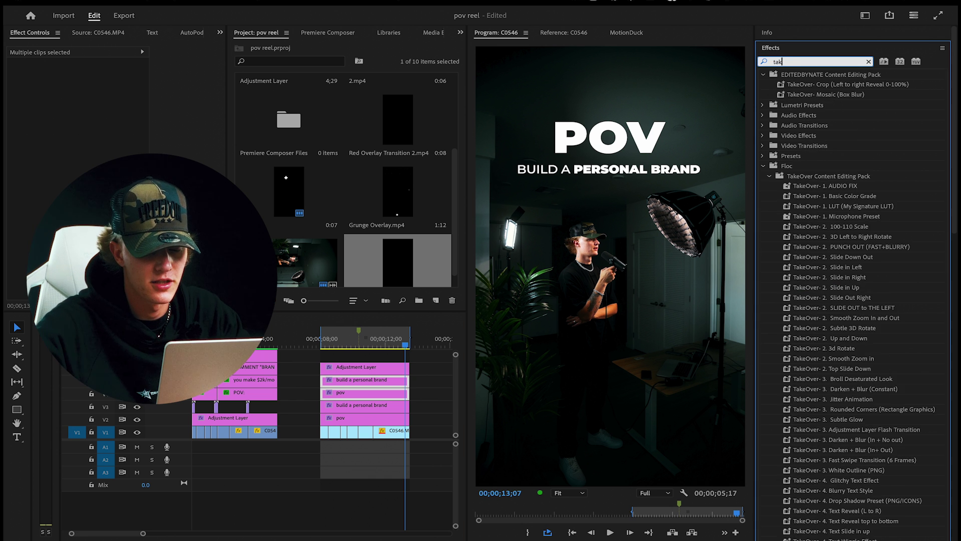
{"action": "key", "text": "BackSpace"}
{"action": "key", "text": "BackSpace"}
{"action": "type", "text": "ve"}
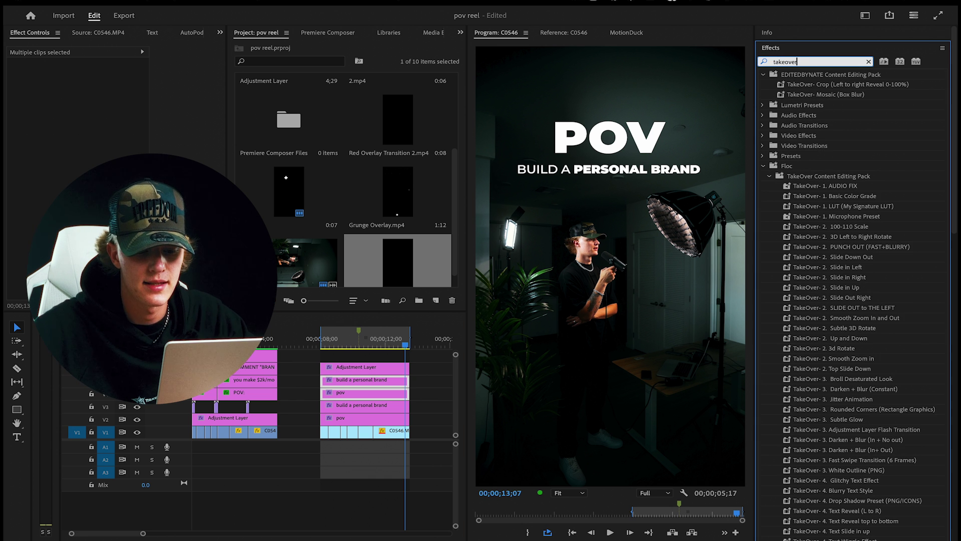
{"action": "type", "text": "r"}
{"action": "scroll", "coordinate": [953, 277], "scroll_direction": "down", "scroll_amount": 8}
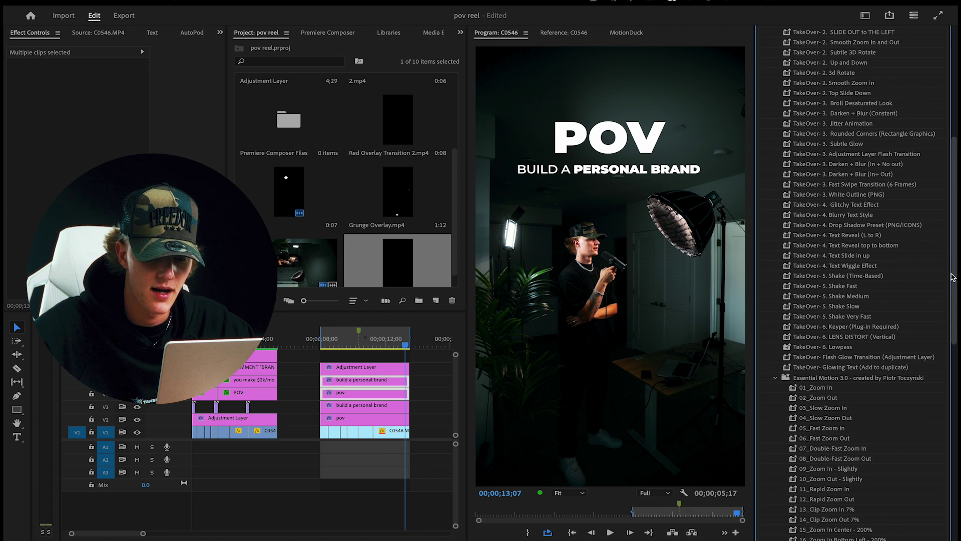
{"action": "scroll", "coordinate": [891, 350], "scroll_direction": "up", "scroll_amount": 4}
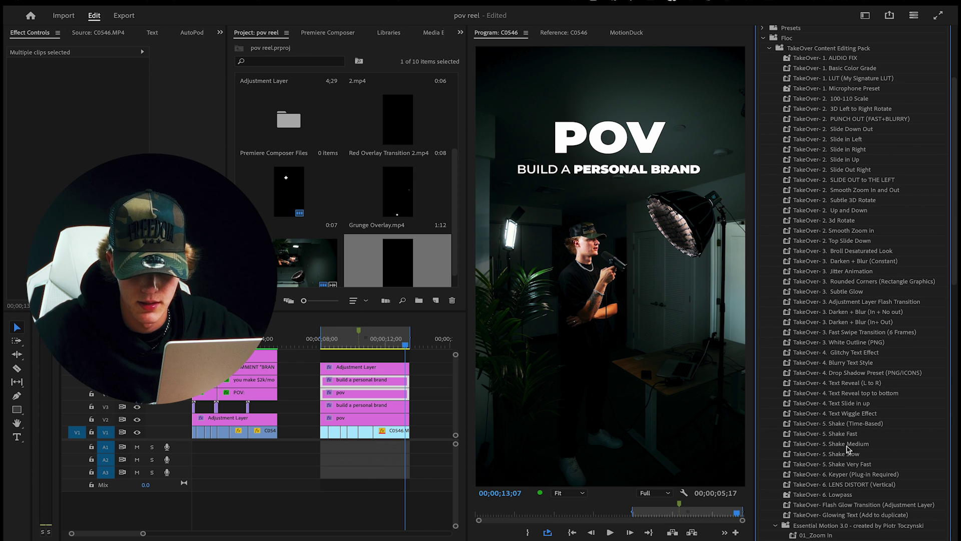
{"action": "left_click_drag", "start_coordinate": [856, 518], "coordinate": [377, 384]}
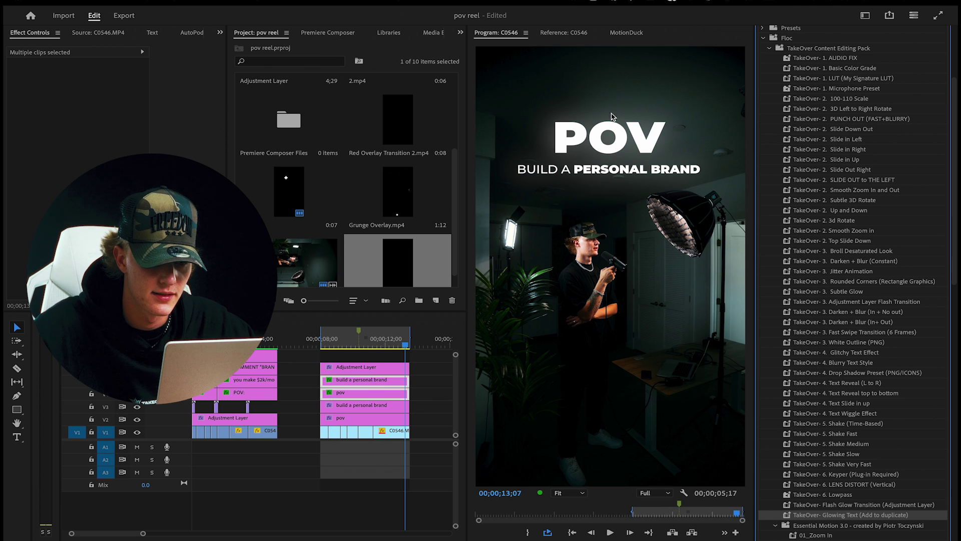
Play back the glowing titles from near the start of the new edit and save the project
{"action": "left_click", "coordinate": [350, 370]}
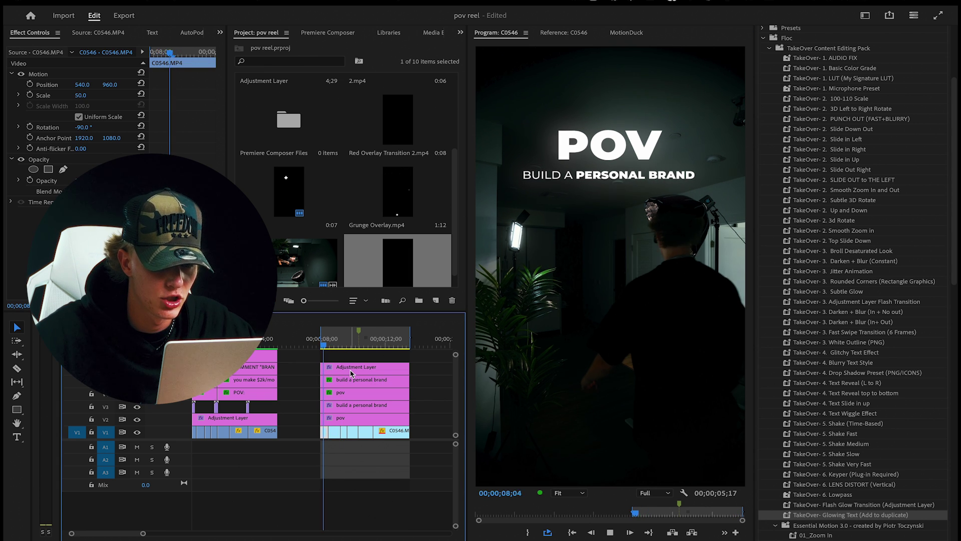
{"action": "key", "text": "ctrl+s"}
Browse the Premiere Composer transitions and preview displacement 3.mp4, a flare burn and Red Overlay Transition 2.mp4
{"action": "scroll", "coordinate": [393, 378], "scroll_direction": "up", "scroll_amount": 1}
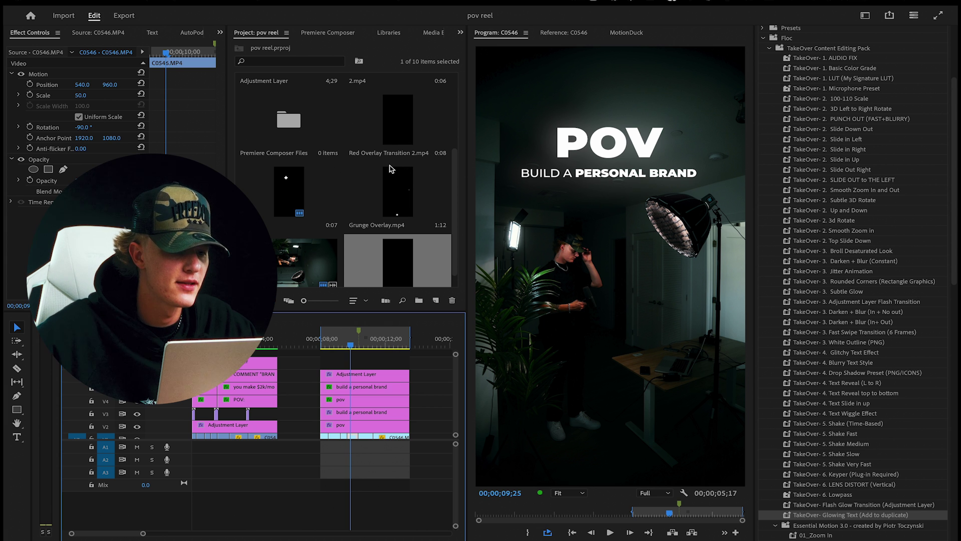
{"action": "scroll", "coordinate": [385, 172], "scroll_direction": "up", "scroll_amount": 2}
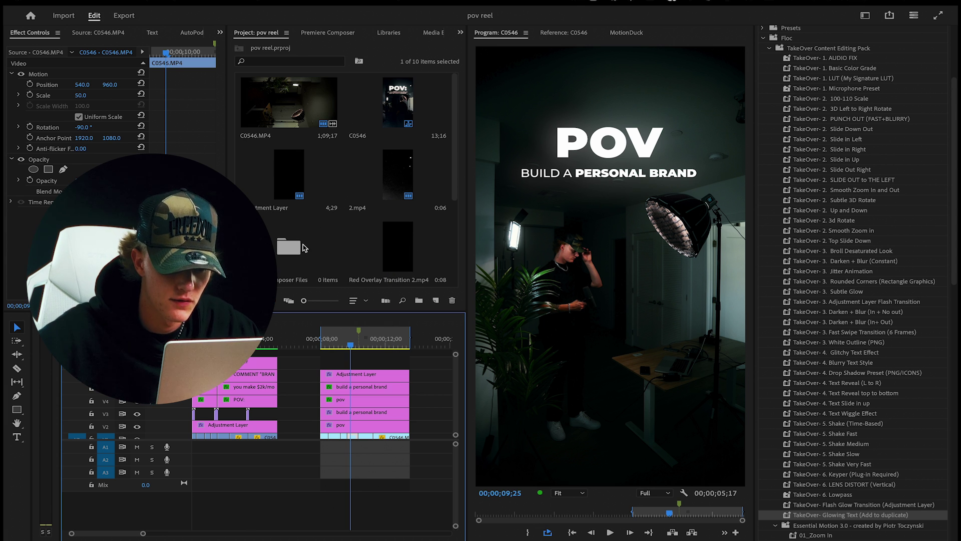
{"action": "left_click", "coordinate": [328, 33]}
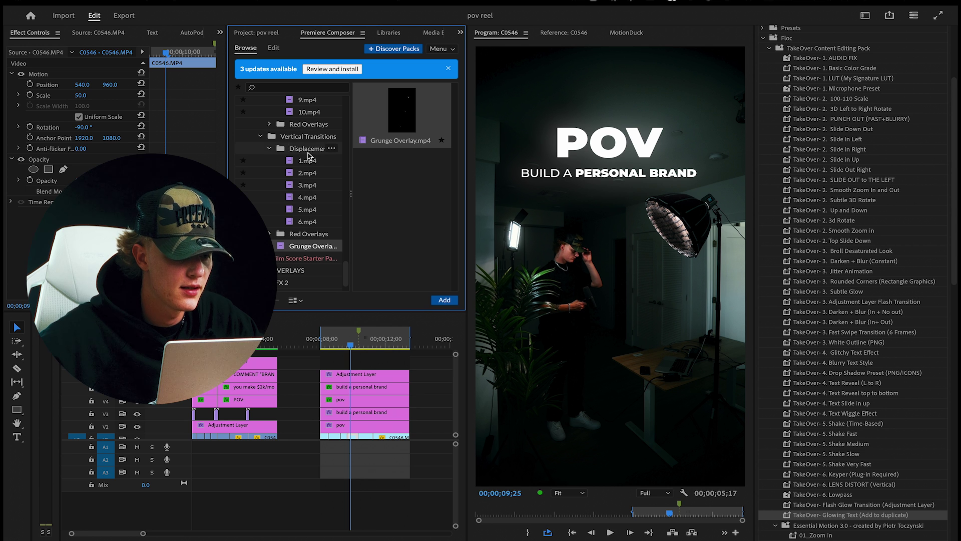
{"action": "scroll", "coordinate": [298, 173], "scroll_direction": "up", "scroll_amount": 3}
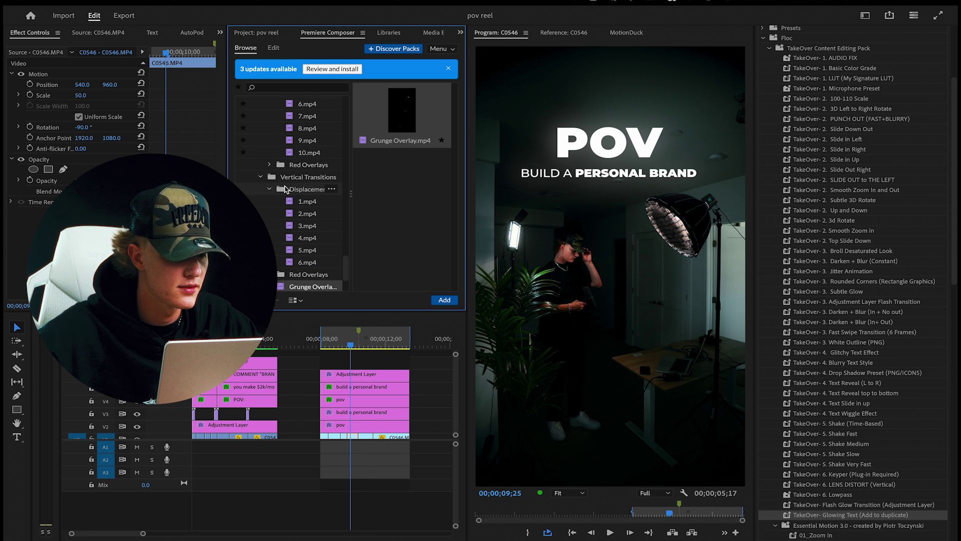
{"action": "left_click", "coordinate": [307, 226]}
{"action": "left_click", "coordinate": [270, 165]}
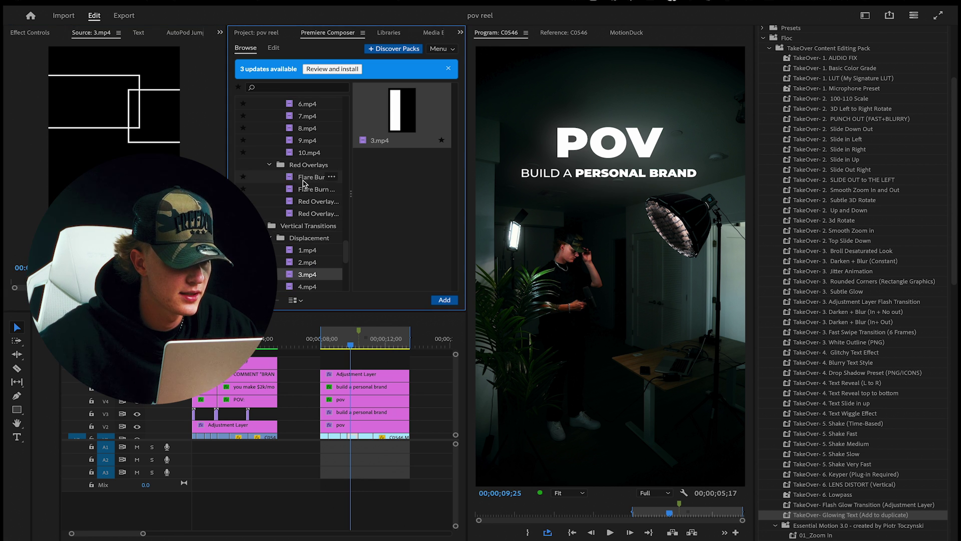
{"action": "left_click", "coordinate": [303, 179]}
{"action": "left_click", "coordinate": [304, 203]}
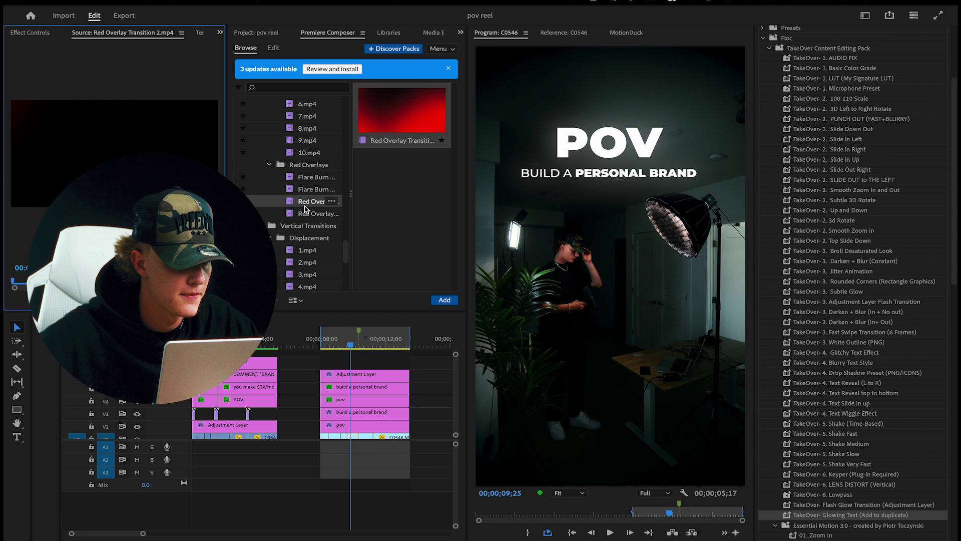
Place Red Overlay Transition 2.mp4 on V7 above the adjustment layer, over the cut near 00;00;10;10
{"action": "left_click_drag", "start_coordinate": [333, 338], "coordinate": [378, 367]}
{"action": "scroll", "coordinate": [355, 364], "scroll_direction": "up", "scroll_amount": 10}
{"action": "scroll", "coordinate": [372, 370], "scroll_direction": "down", "scroll_amount": 5}
{"action": "scroll", "coordinate": [373, 368], "scroll_direction": "right", "scroll_amount": 2}
{"action": "left_click", "coordinate": [377, 343]}
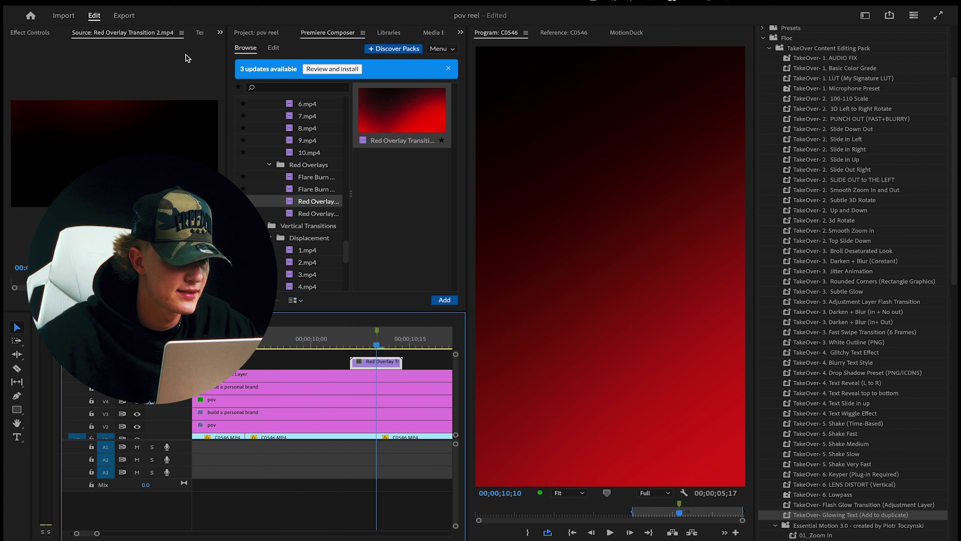
Set the red overlay clip's blend mode to one that drops out its black background, and play back the transition
{"action": "left_click", "coordinate": [24, 34]}
{"action": "left_click", "coordinate": [98, 192]}
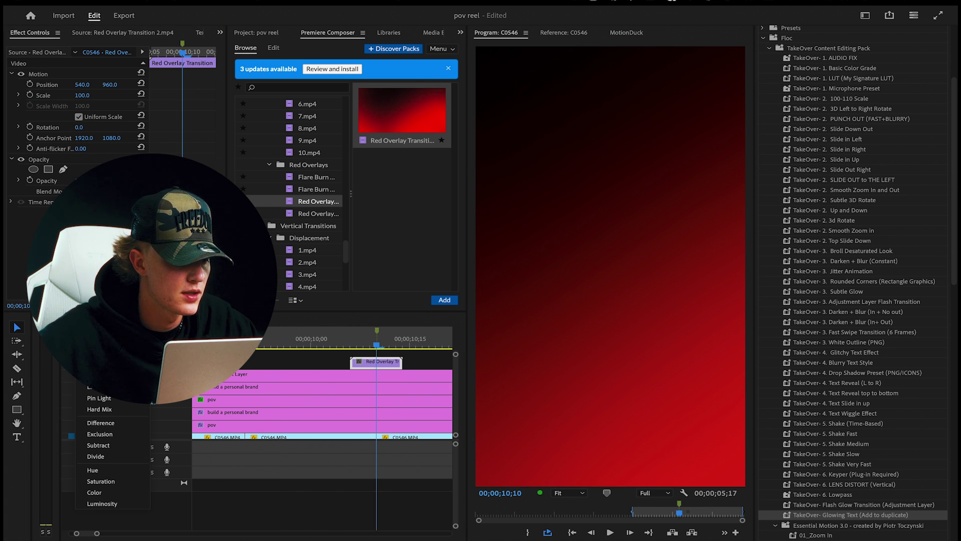
{"action": "left_click", "coordinate": [97, 289]}
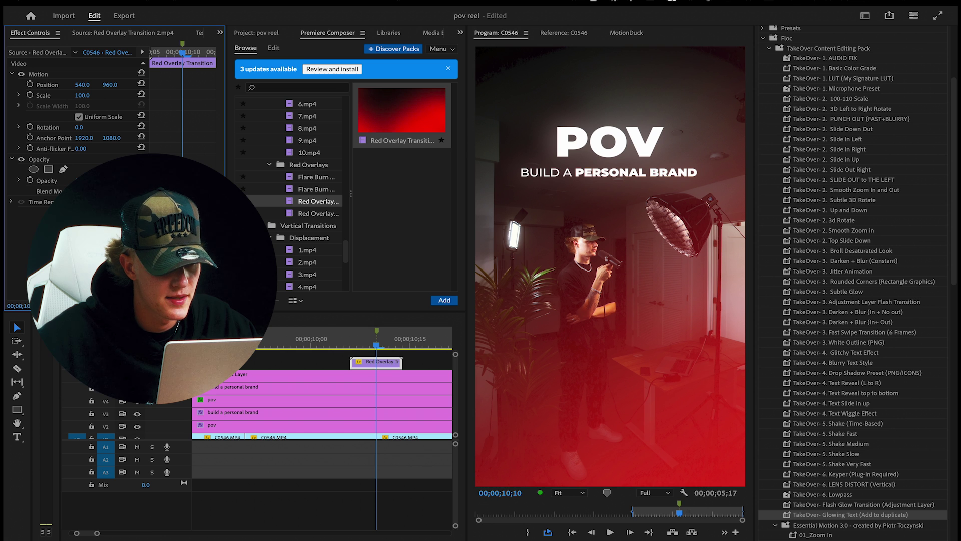
{"action": "left_click", "coordinate": [324, 343]}
{"action": "key", "text": "space"}
{"action": "key", "text": "space"}
Rotate the red overlay clip on V7 by 90° and set its scale to 50
{"action": "scroll", "coordinate": [331, 347], "scroll_direction": "left", "scroll_amount": 3}
{"action": "left_click", "coordinate": [239, 345]}
{"action": "left_click", "coordinate": [248, 363]}
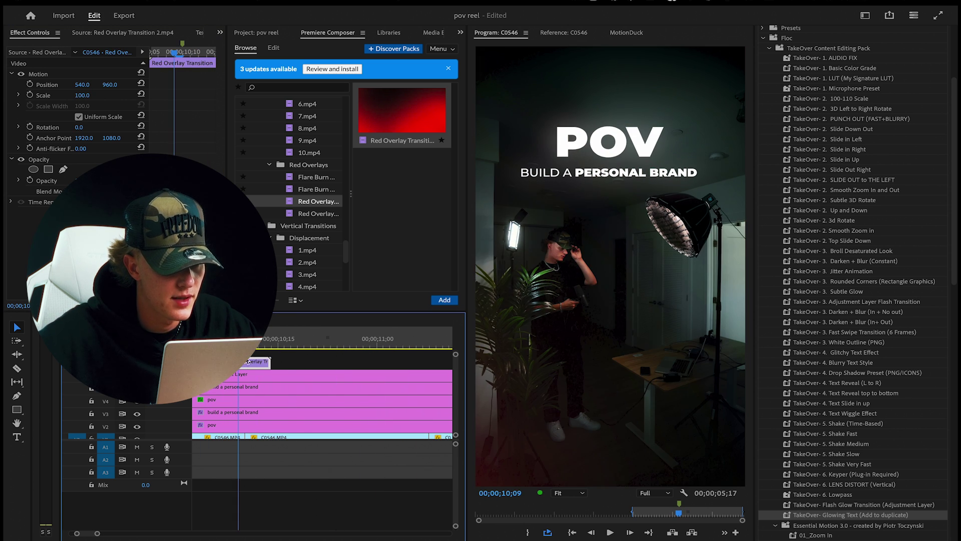
{"action": "left_click", "coordinate": [85, 127]}
{"action": "type", "text": "90"}
{"action": "key", "text": "Return"}
{"action": "left_click", "coordinate": [90, 94]}
{"action": "type", "text": "50"}
{"action": "key", "text": "Return"}
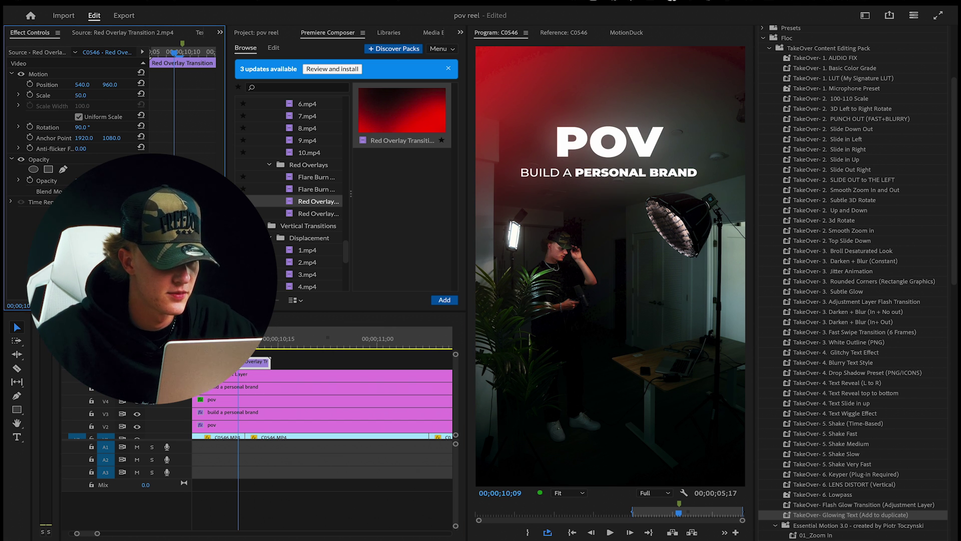
Play back the rotated red overlay across the cut and park the playhead at 00;00;10;10
{"action": "left_click", "coordinate": [208, 339]}
{"action": "key", "text": "minus"}
{"action": "key", "text": "space"}
{"action": "key", "text": "space"}
{"action": "left_click", "coordinate": [277, 338]}
{"action": "left_click", "coordinate": [277, 344]}
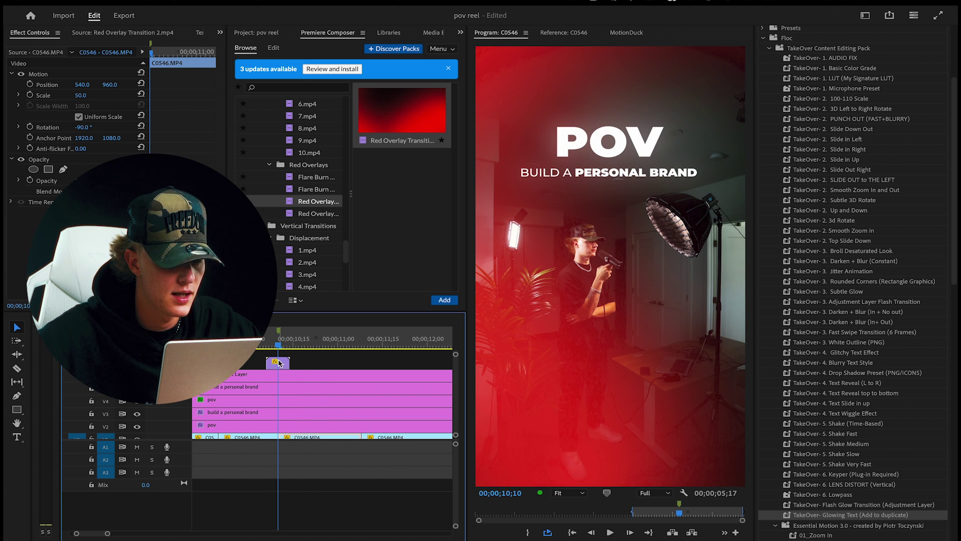
Set the red overlay clip's blend mode to Difference and play back the transition from about 00;00;10;05
{"action": "left_click", "coordinate": [278, 362]}
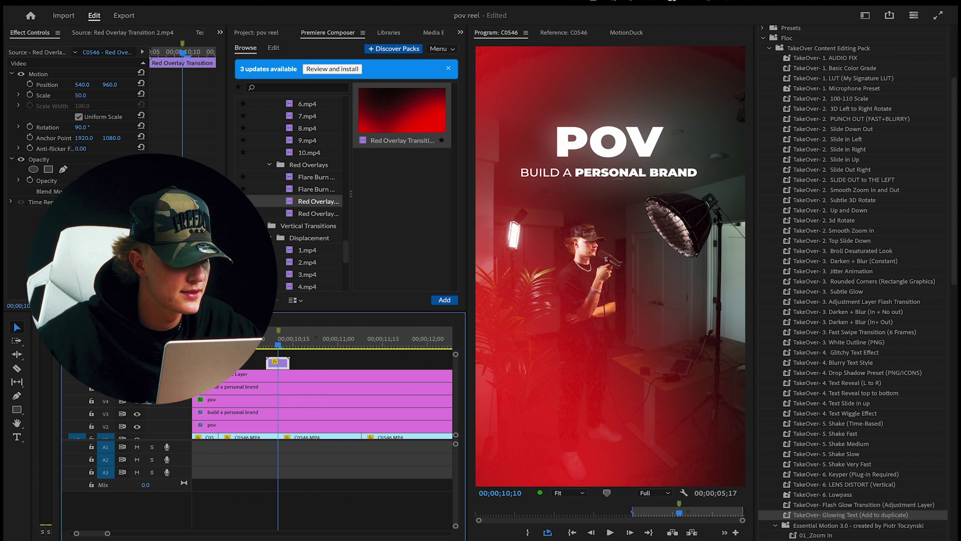
{"action": "left_click", "coordinate": [103, 191]}
{"action": "left_click", "coordinate": [128, 423]}
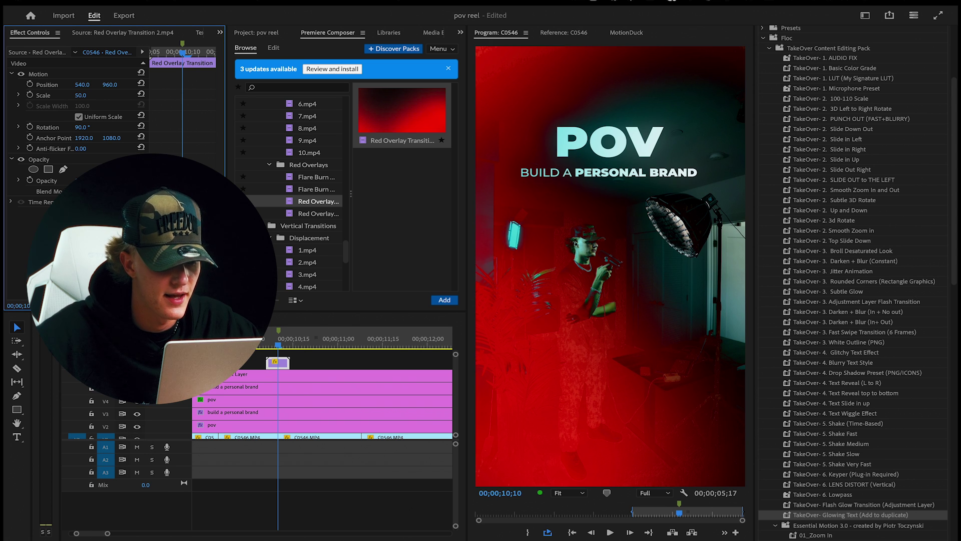
{"action": "left_click", "coordinate": [263, 344]}
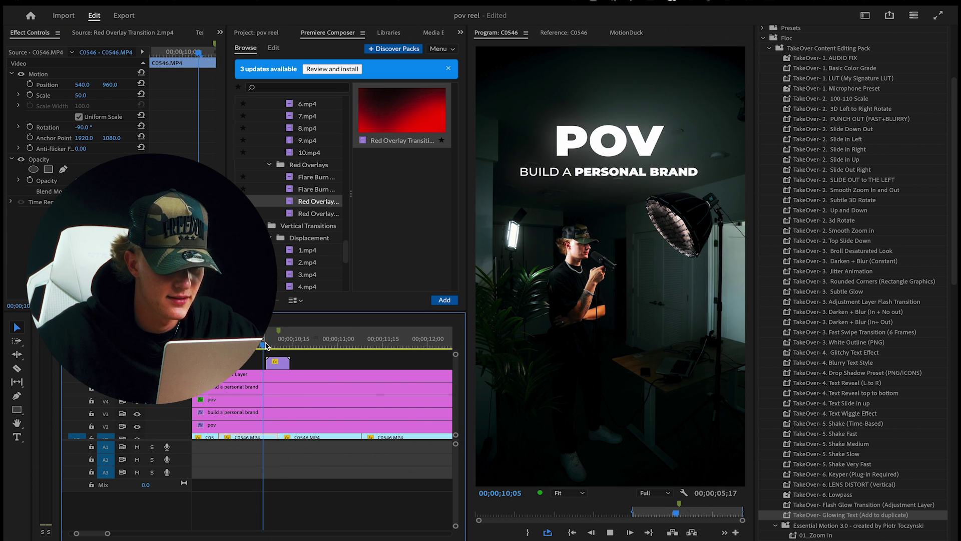
{"action": "key", "text": "space"}
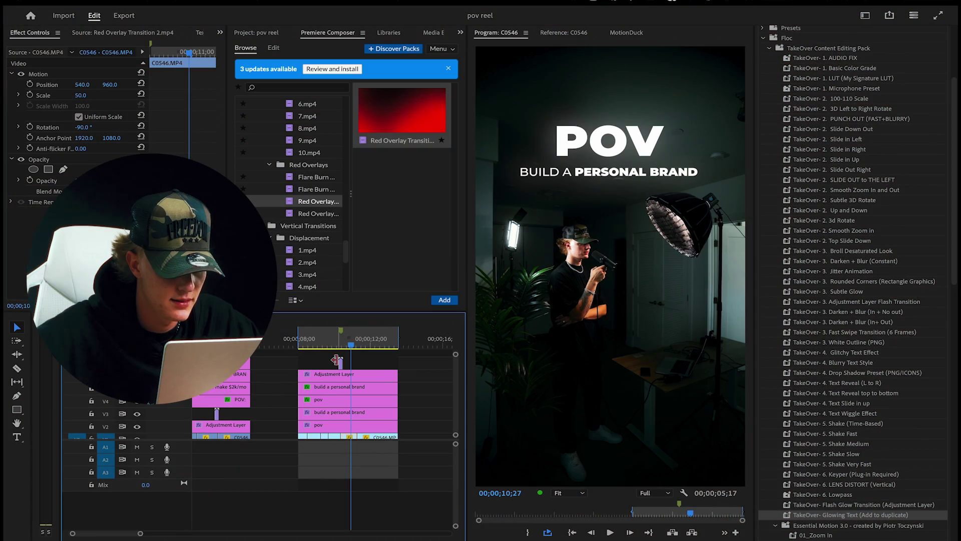
Copy the red overlay clip on V7 to the start and end of the new edit, trimming the first copy to the edit's start
{"action": "left_click", "coordinate": [340, 361]}
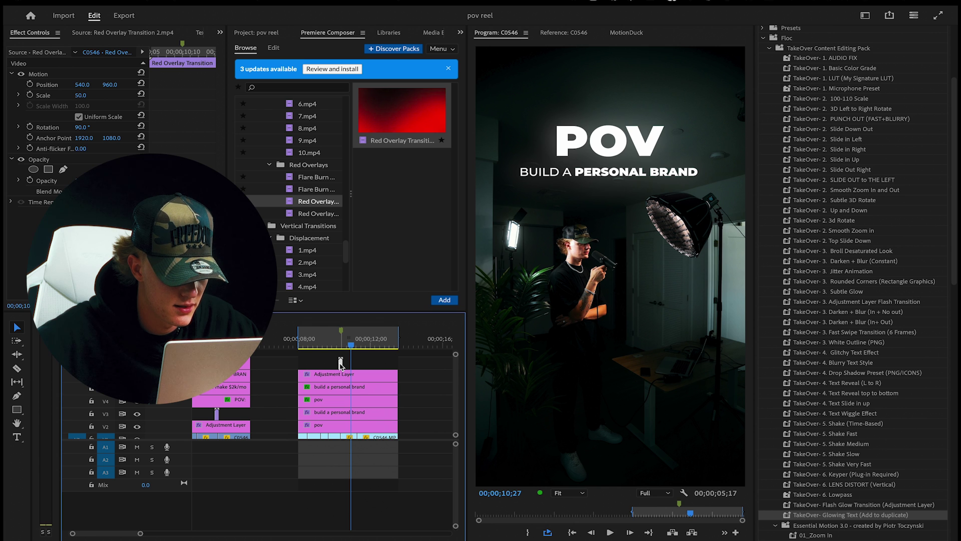
{"action": "left_click_drag", "start_coordinate": [340, 362], "coordinate": [398, 365]}
{"action": "scroll", "coordinate": [301, 364], "scroll_direction": "up", "scroll_amount": 3}
{"action": "scroll", "coordinate": [298, 366], "scroll_direction": "up", "scroll_amount": 2}
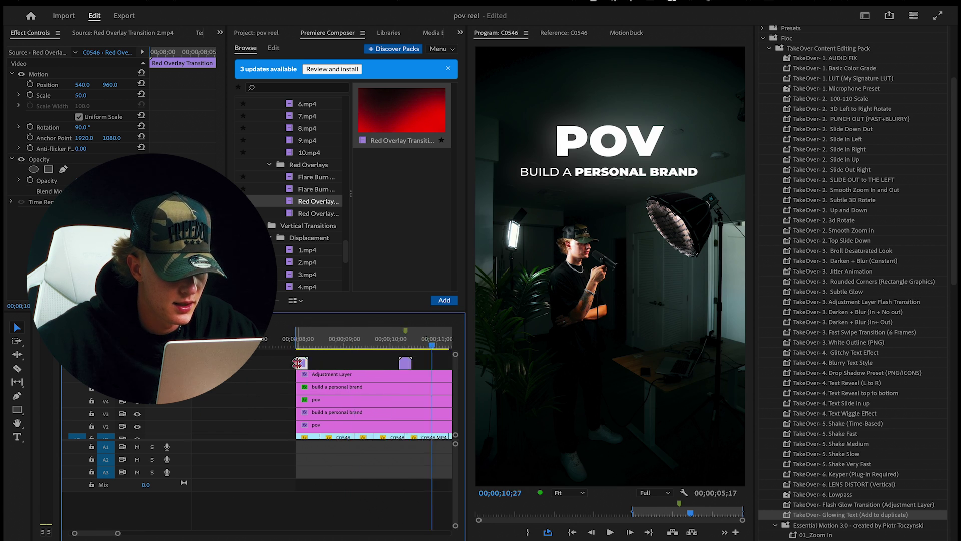
{"action": "left_click_drag", "start_coordinate": [331, 365], "coordinate": [299, 366]}
{"action": "left_click", "coordinate": [290, 367]}
{"action": "scroll", "coordinate": [351, 368], "scroll_direction": "down", "scroll_amount": 4}
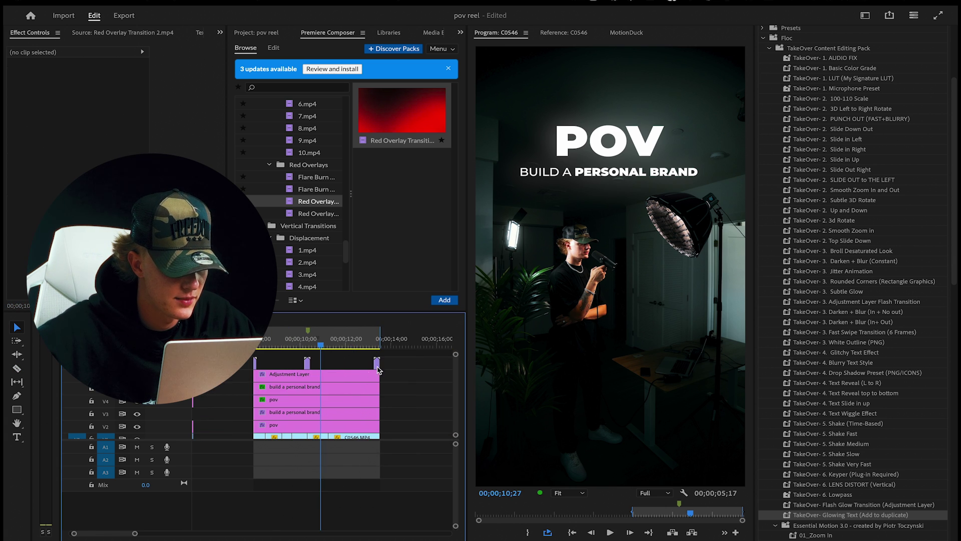
Trim the red overlay copy at the end of the edit, removing the excess so it finishes flush with the layers below
{"action": "scroll", "coordinate": [375, 369], "scroll_direction": "up", "scroll_amount": 3}
{"action": "scroll", "coordinate": [375, 365], "scroll_direction": "up", "scroll_amount": 4}
{"action": "key", "text": "v"}
{"action": "left_click", "coordinate": [385, 366]}
{"action": "key", "text": "Delete"}
{"action": "left_click_drag", "start_coordinate": [346, 365], "coordinate": [408, 371]}
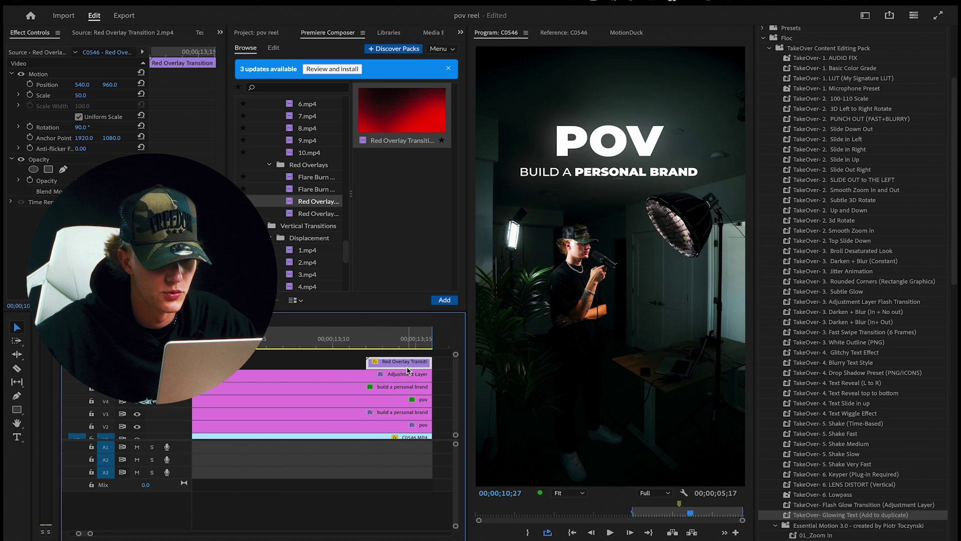
Play back the new edit from near its start and again near its end to review the red overlay transitions
{"action": "scroll", "coordinate": [407, 371], "scroll_direction": "down", "scroll_amount": 2}
{"action": "left_click", "coordinate": [378, 340]}
{"action": "key", "text": "space"}
{"action": "scroll", "coordinate": [383, 386], "scroll_direction": "down", "scroll_amount": 5}
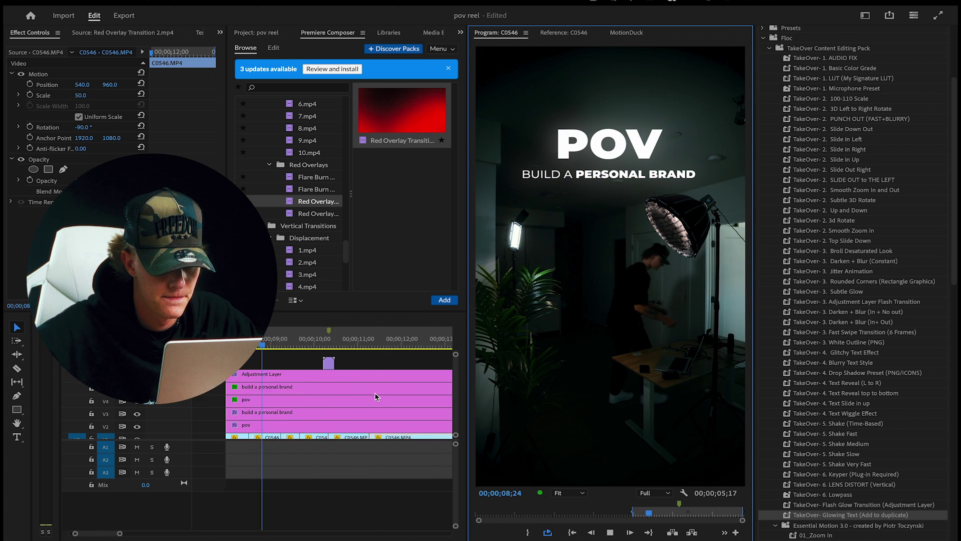
{"action": "scroll", "coordinate": [377, 396], "scroll_direction": "down", "scroll_amount": 3}
{"action": "left_click", "coordinate": [402, 342]}
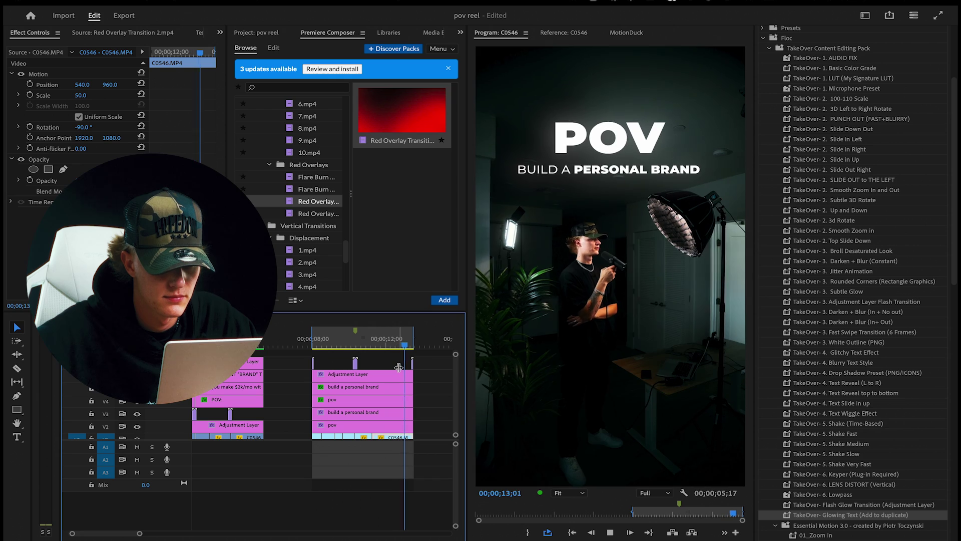
{"action": "key", "text": "space"}
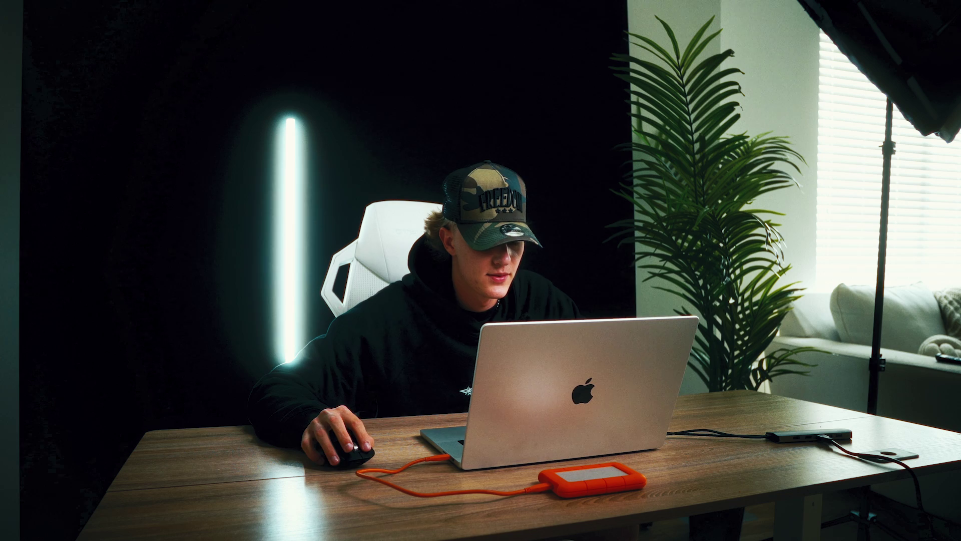